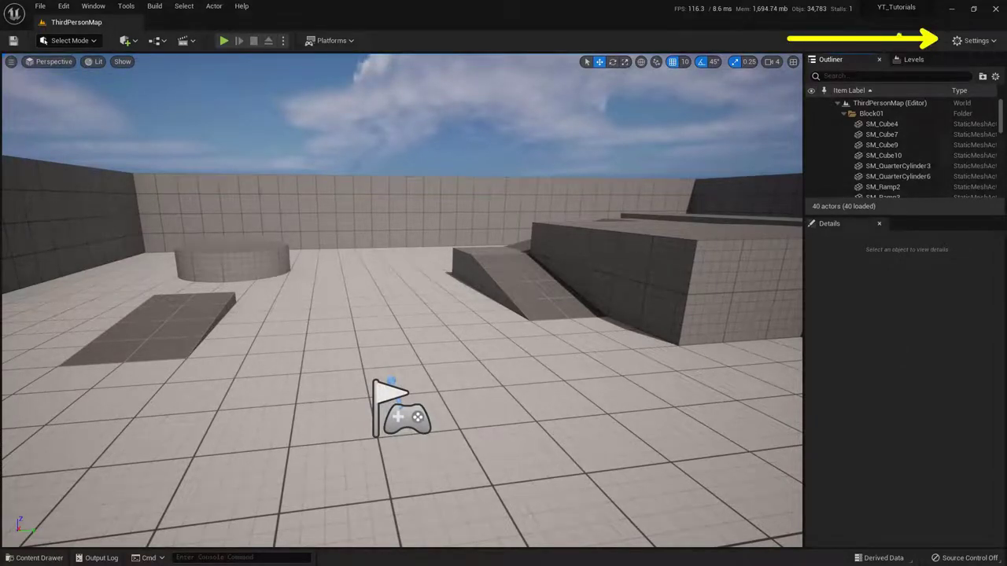
Enable the beta MetaSound plugin in the Plugins window and restart the editor
left_click(976, 40)
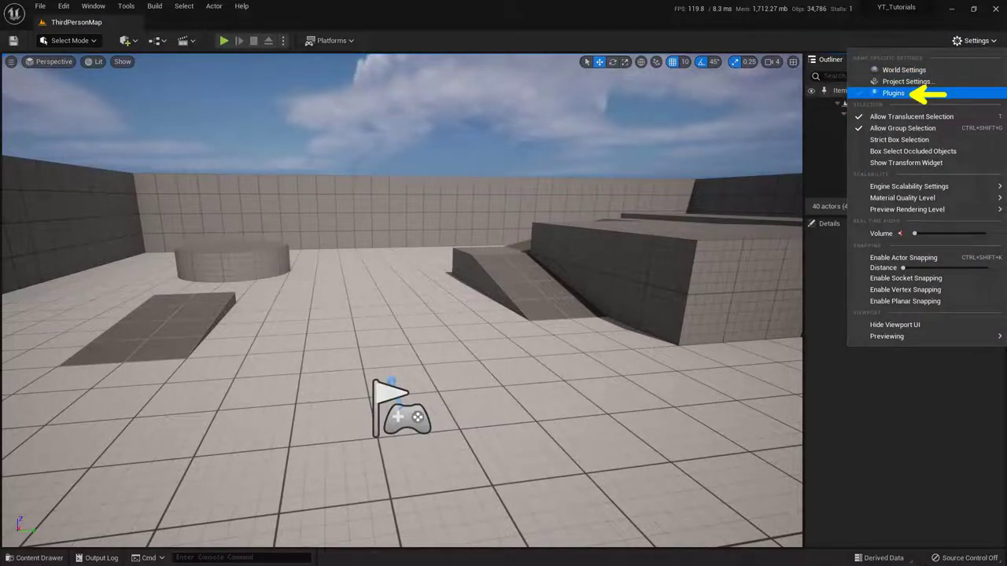
left_click(893, 93)
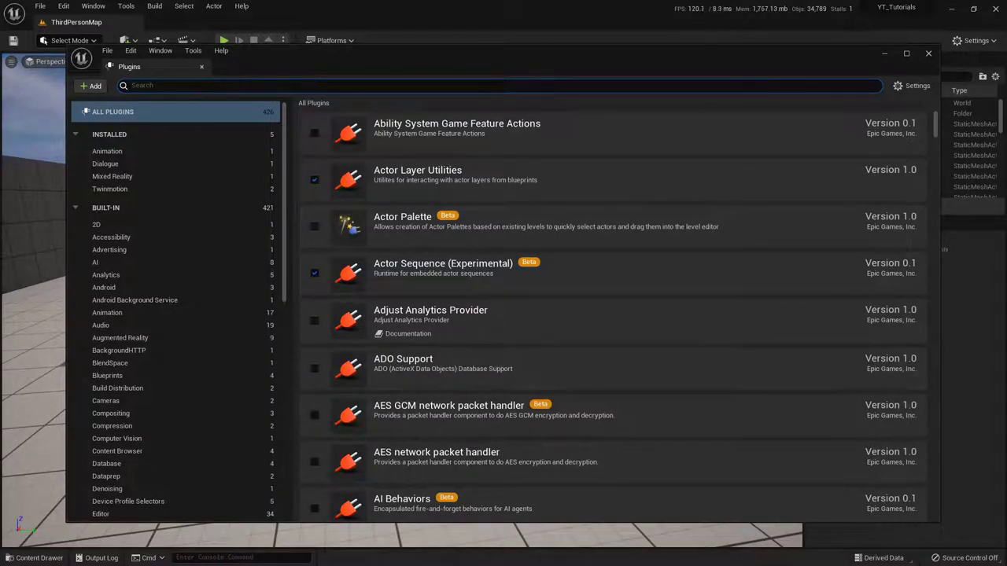
type("metasound")
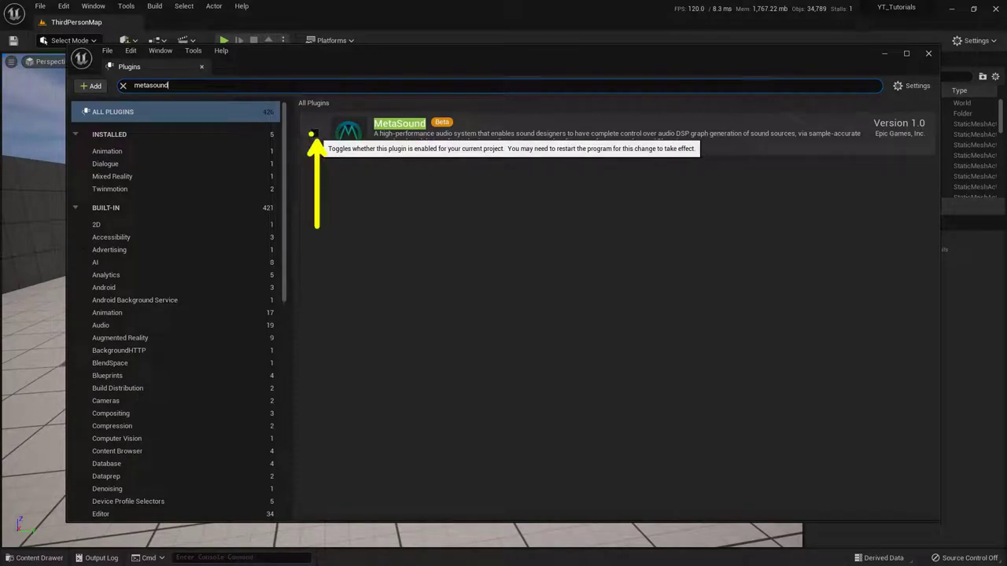
left_click(313, 133)
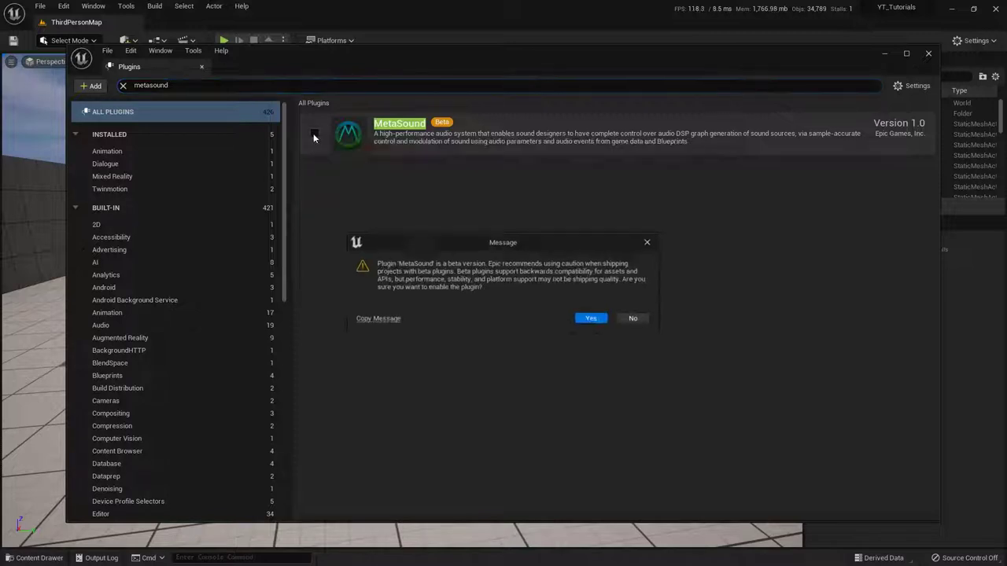
left_click_drag(529, 243, 530, 250)
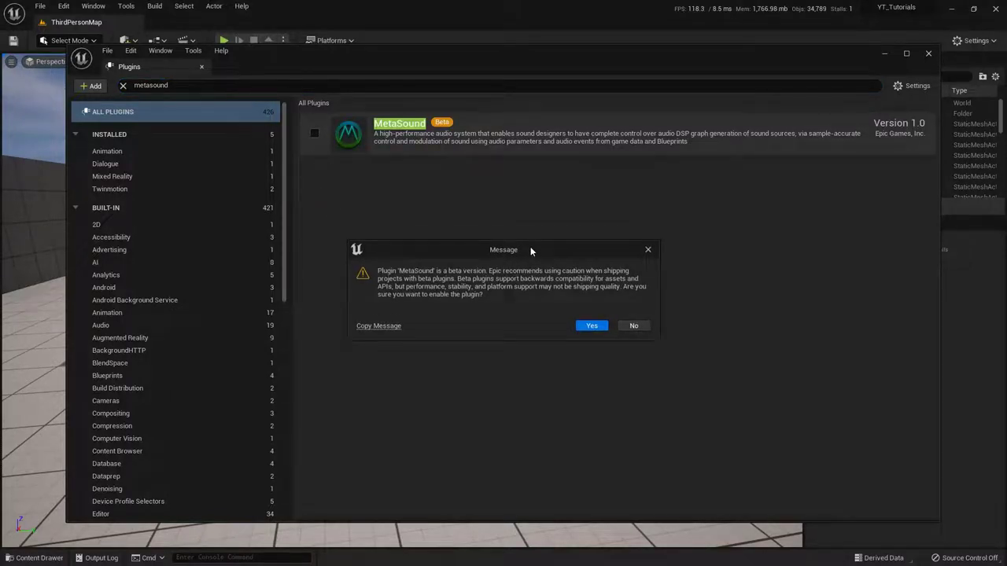
left_click(593, 326)
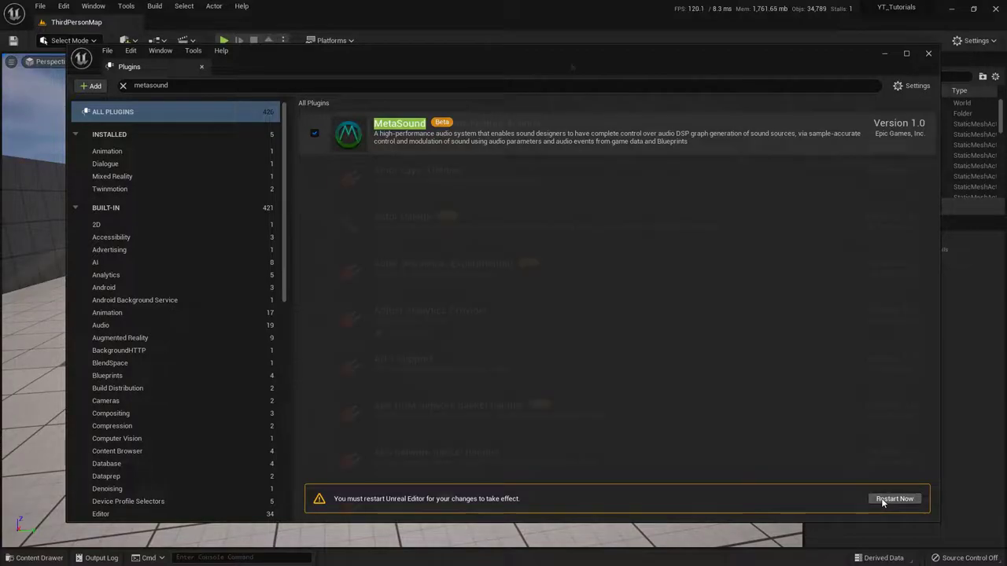
left_click(895, 499)
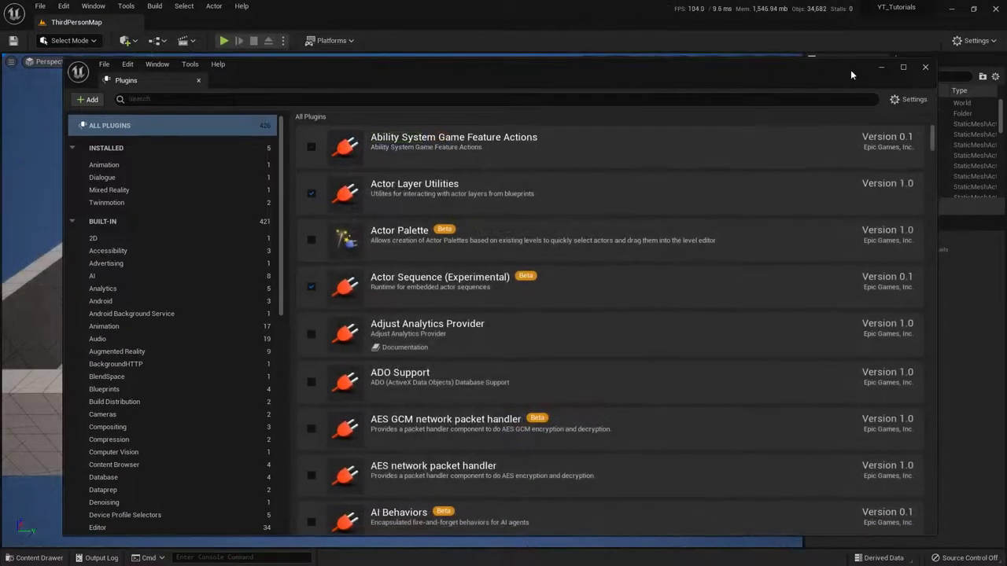
Close the Plugins window and add the Starter Content pack from Add Feature or Content Pack
left_click(925, 67)
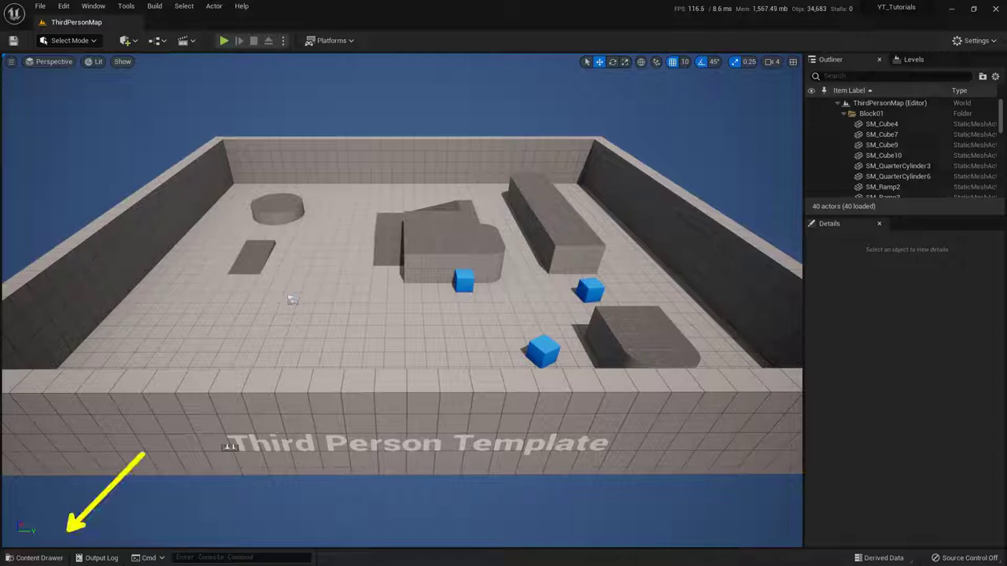
left_click(35, 558)
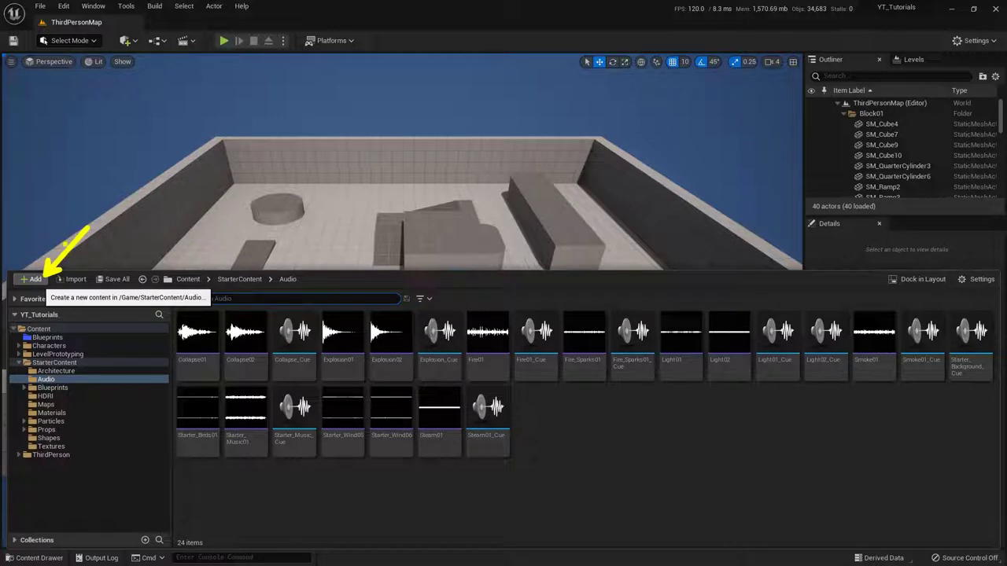
left_click(33, 281)
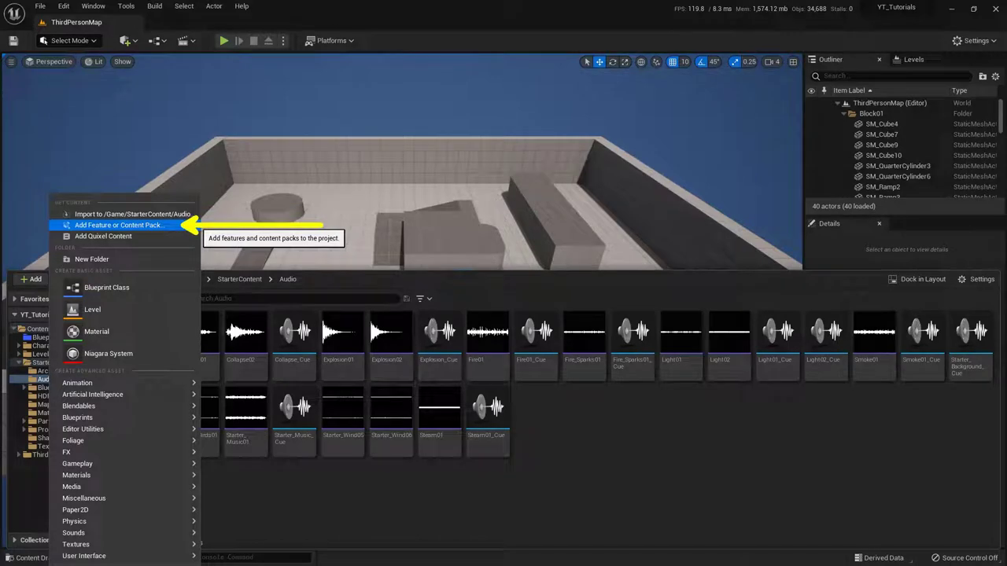
left_click(158, 225)
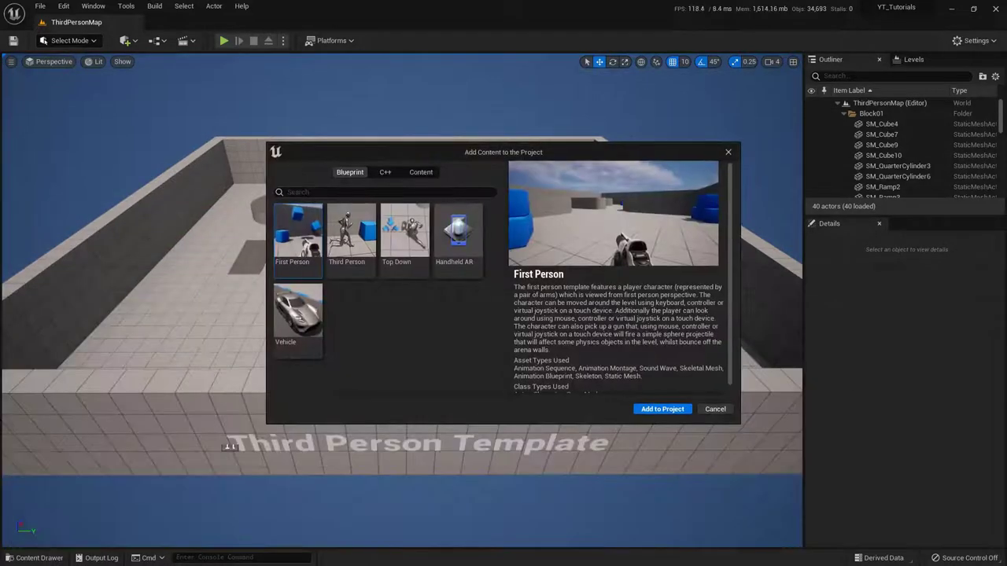
left_click(420, 174)
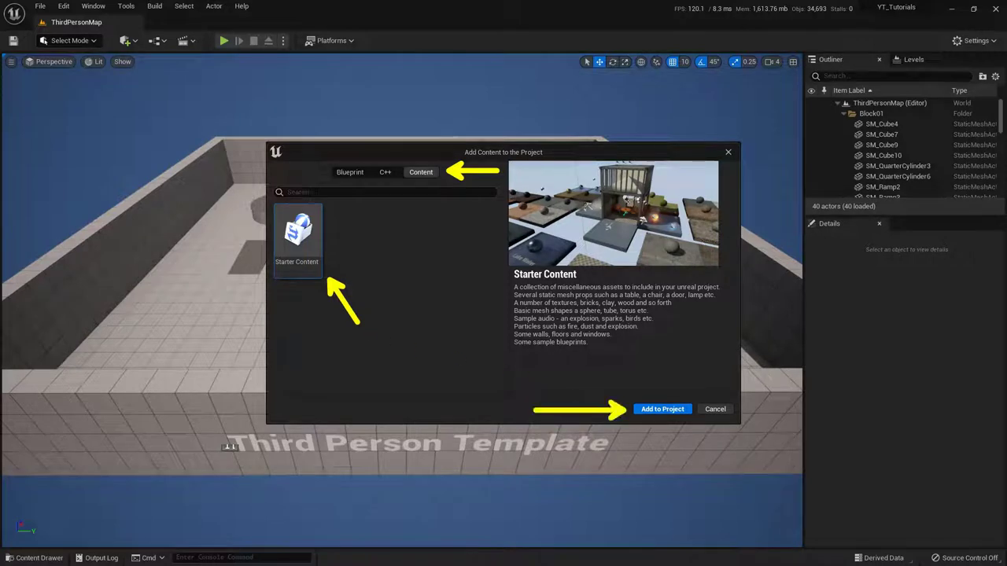
left_click(649, 412)
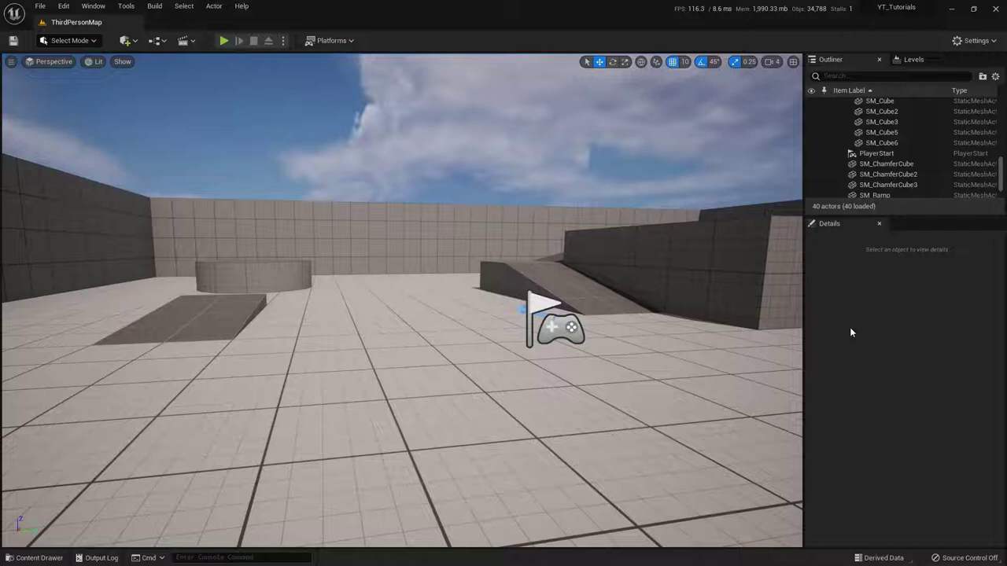
Open the StarterContent > Audio folder in the Content Drawer
key("ctrl+space")
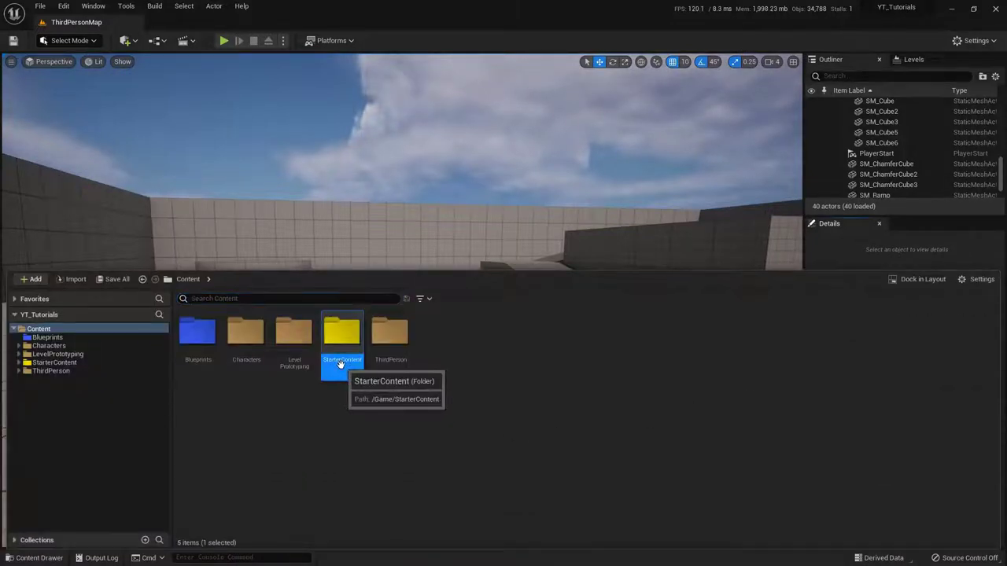
double_click(342, 358)
left_click(252, 364)
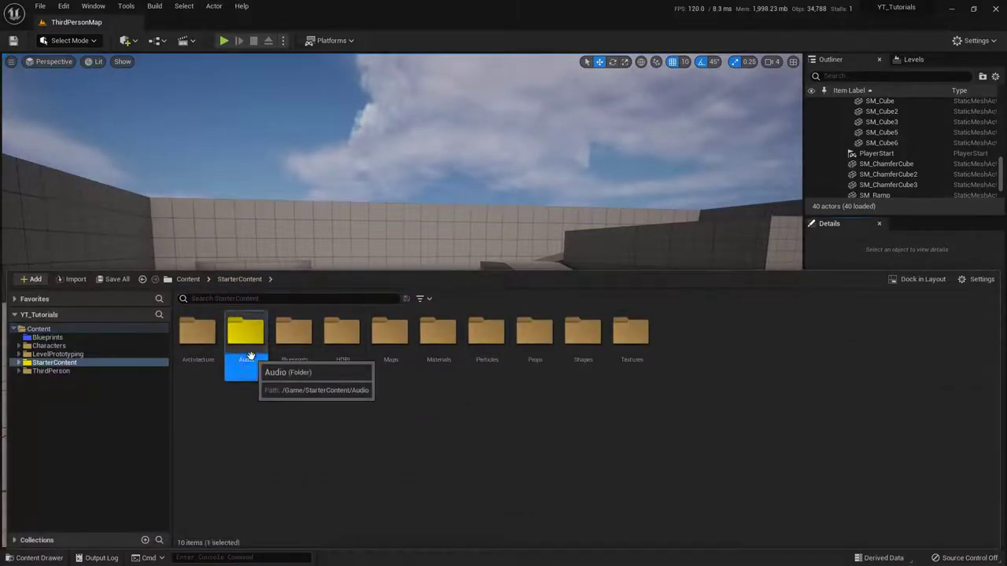
double_click(252, 368)
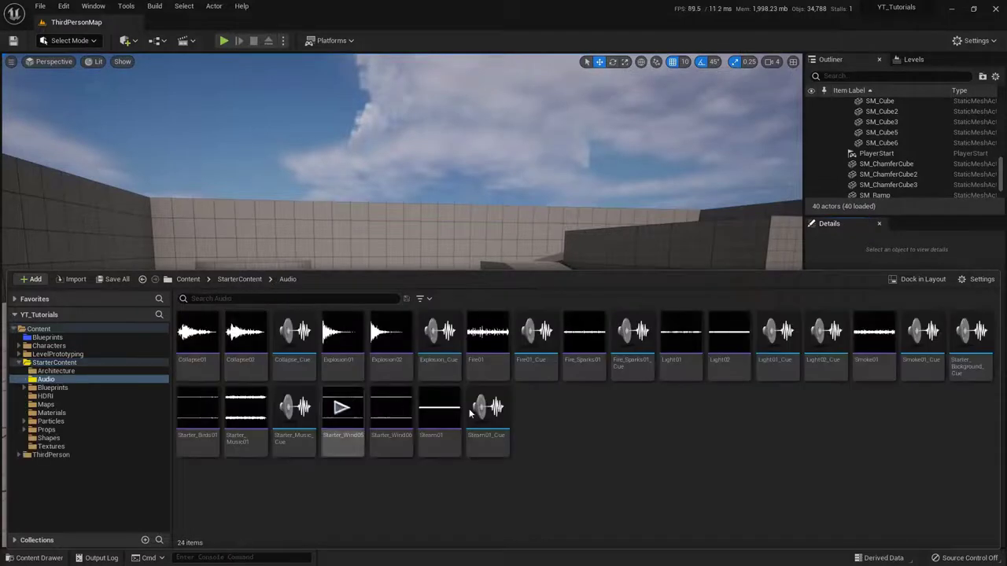
Create a MetaSound Source asset named MySound in the Audio folder
right_click(577, 426)
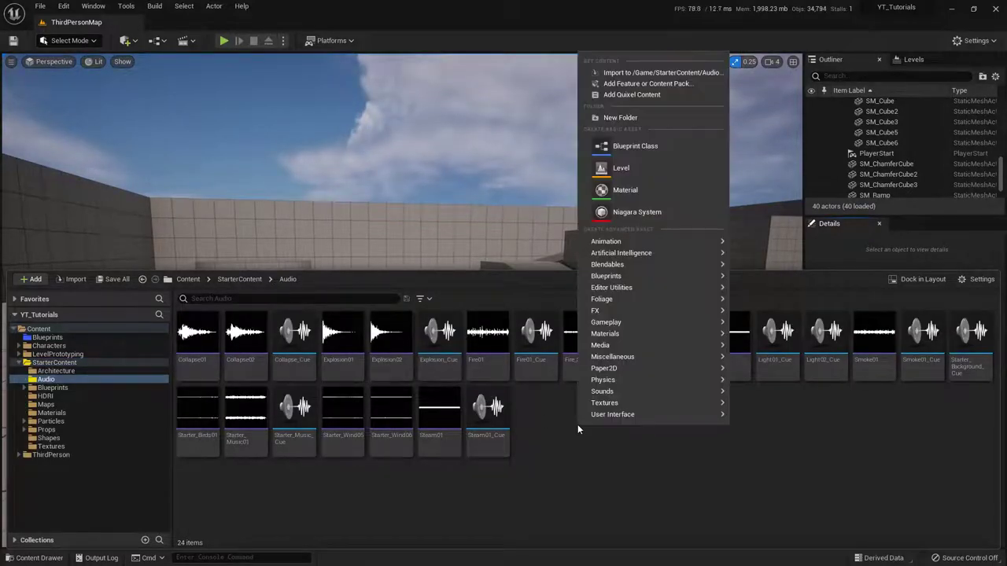
mouse_move(681, 391)
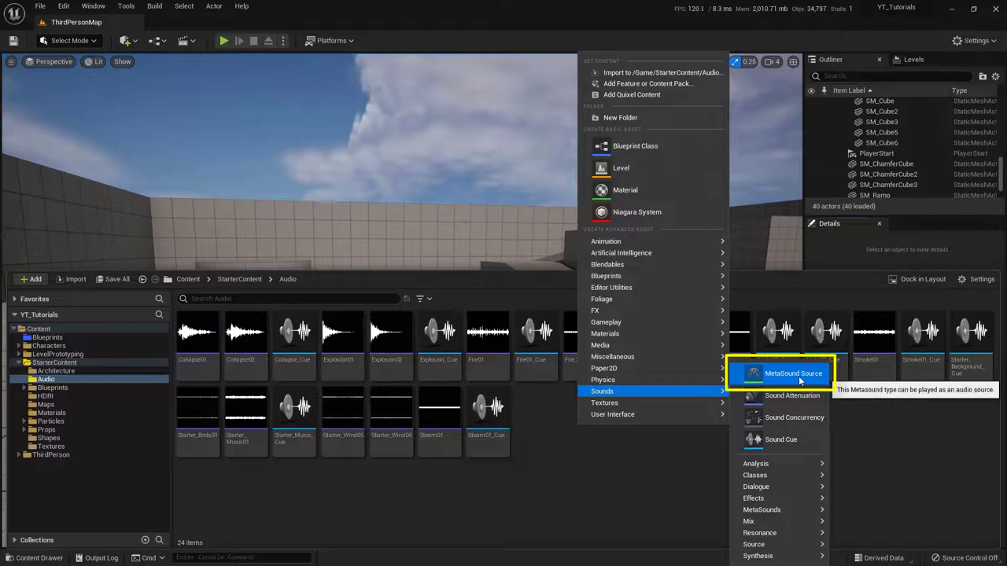
left_click(794, 375)
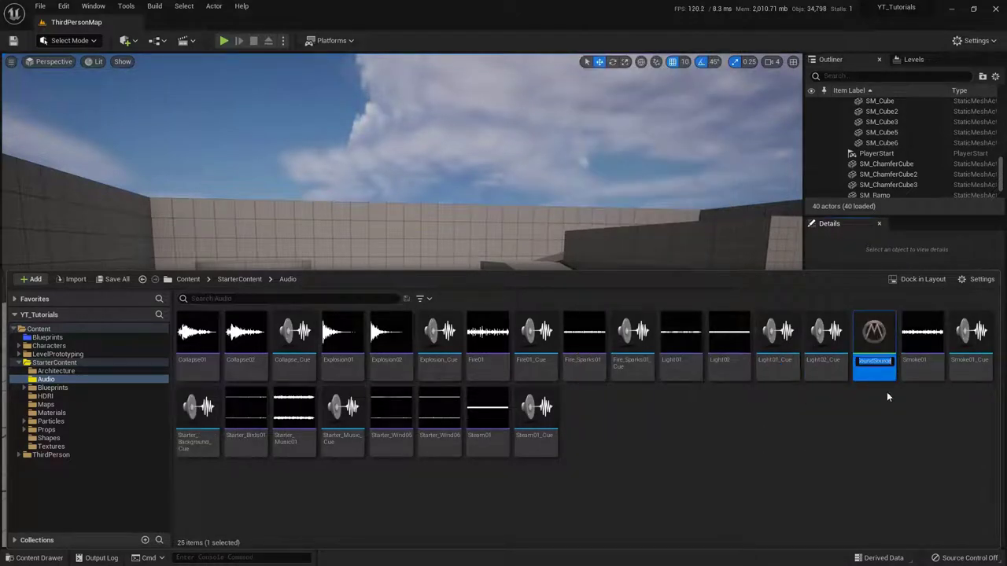
type("M")
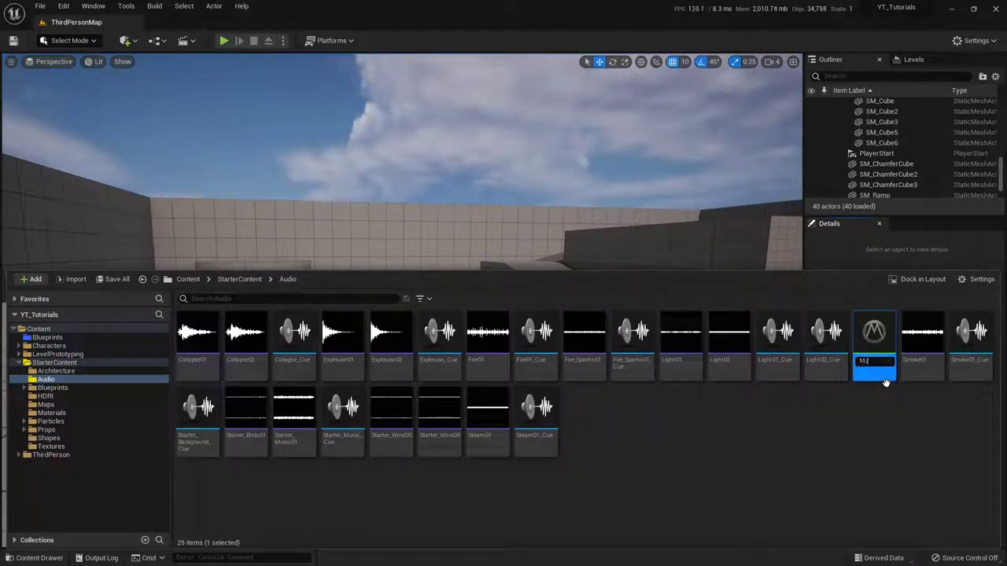
type("ySound")
key("Return")
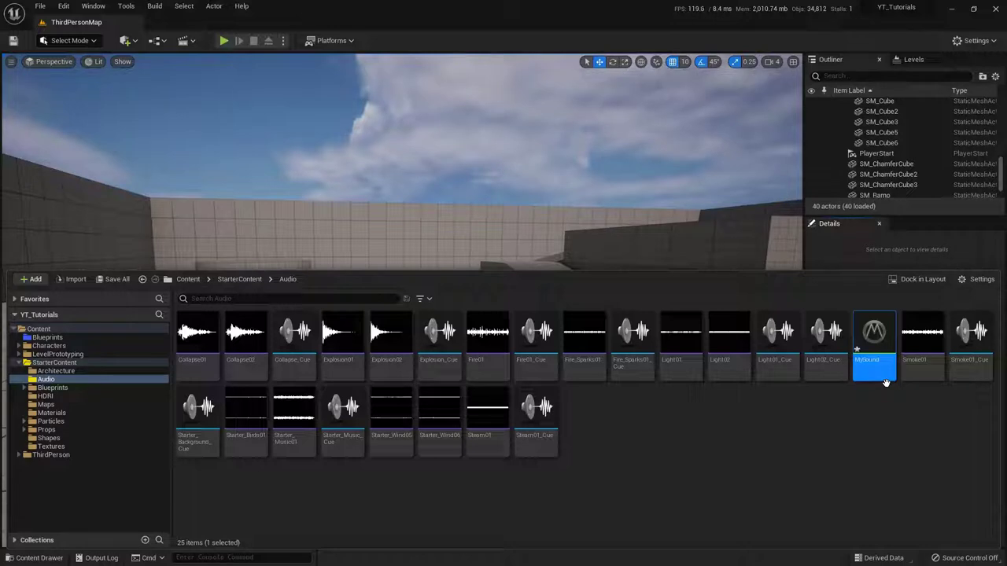
Open MySound in the MetaSound editor and add a Wave Player node to its graph
double_click(881, 340)
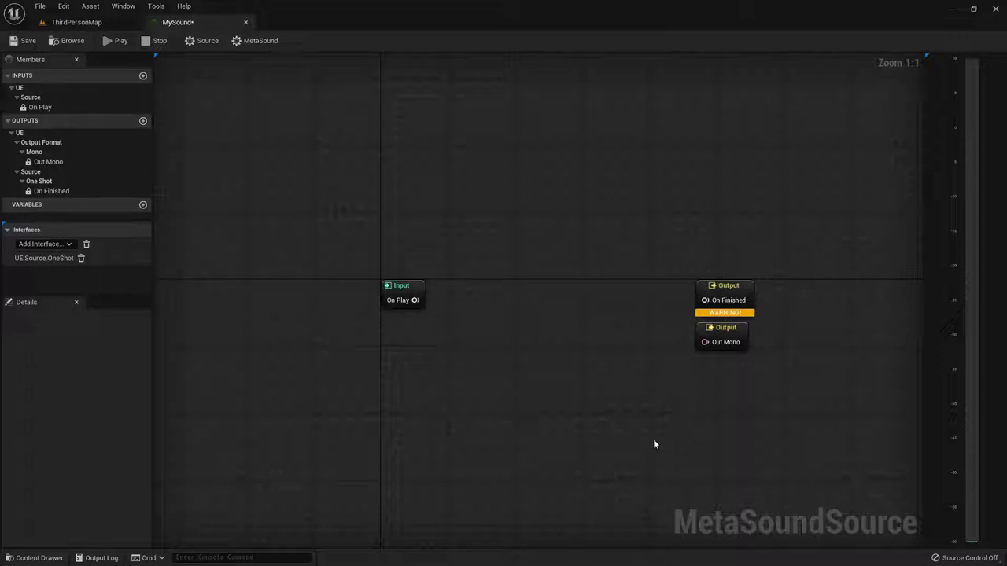
right_click(489, 297)
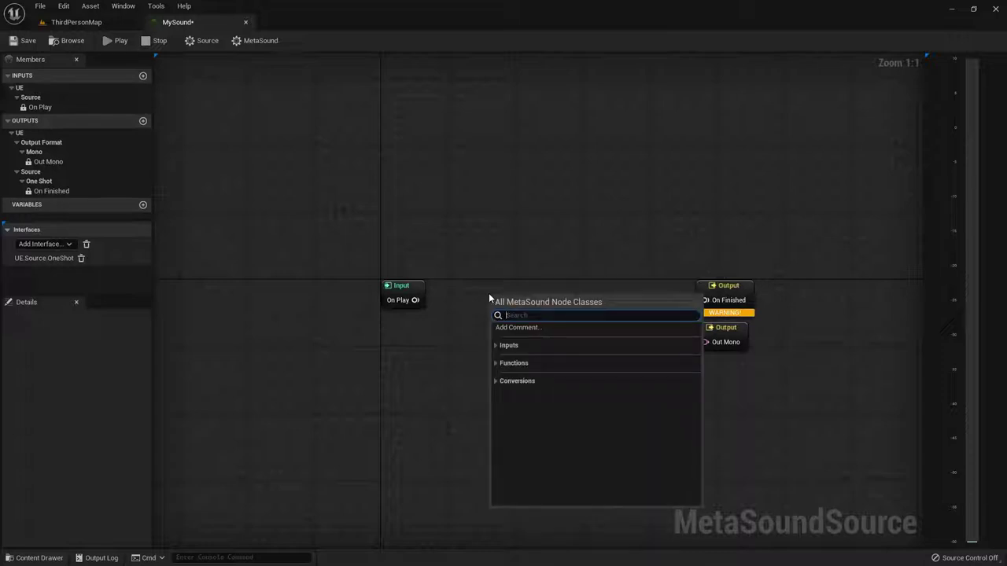
type("waveplayer")
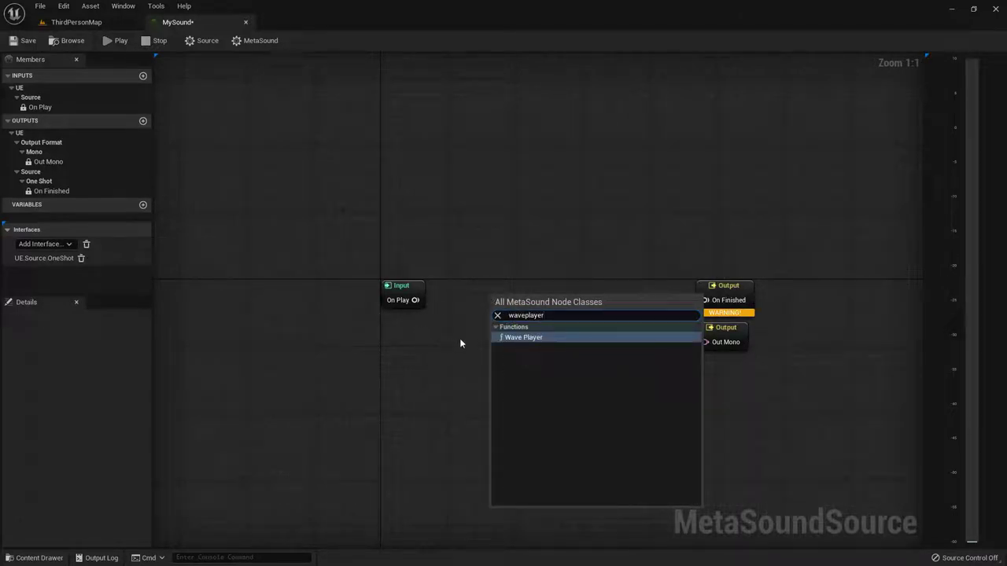
left_click(556, 338)
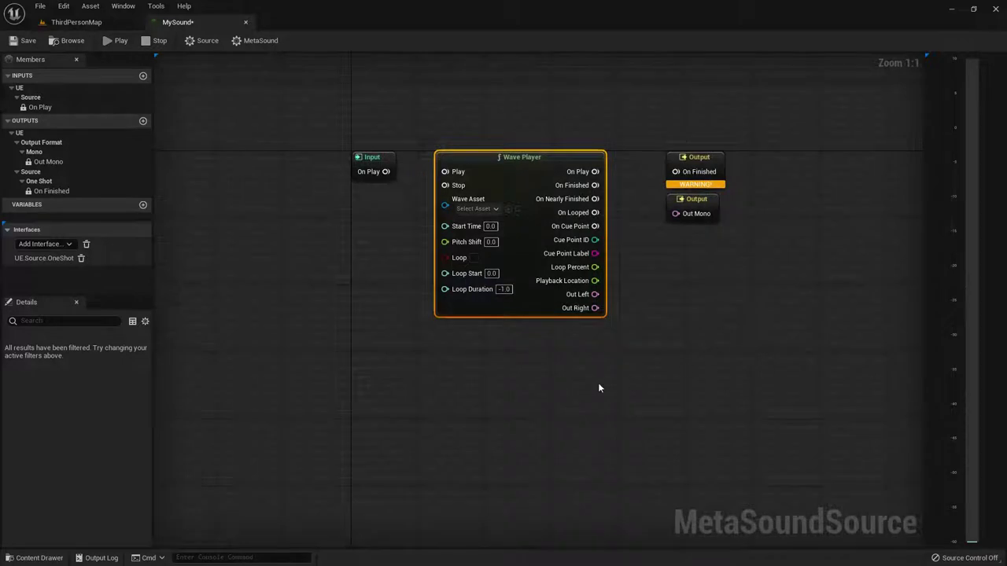
Assign Fire01 to the Wave Player, then wire On Play to Play and Out Left to Out Mono
left_click(45, 559)
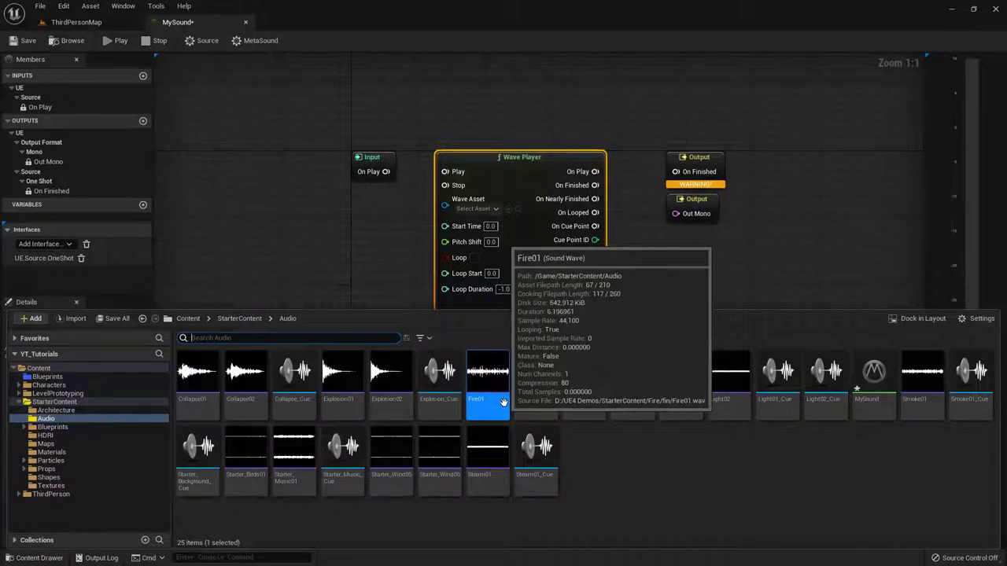
left_click_drag(497, 403, 490, 208)
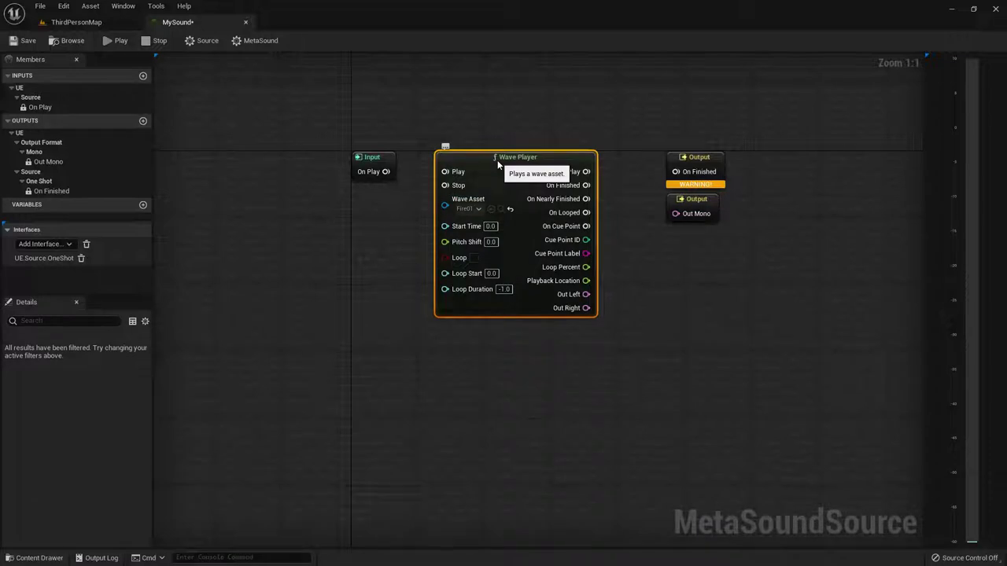
scroll(423, 197, "up", 7)
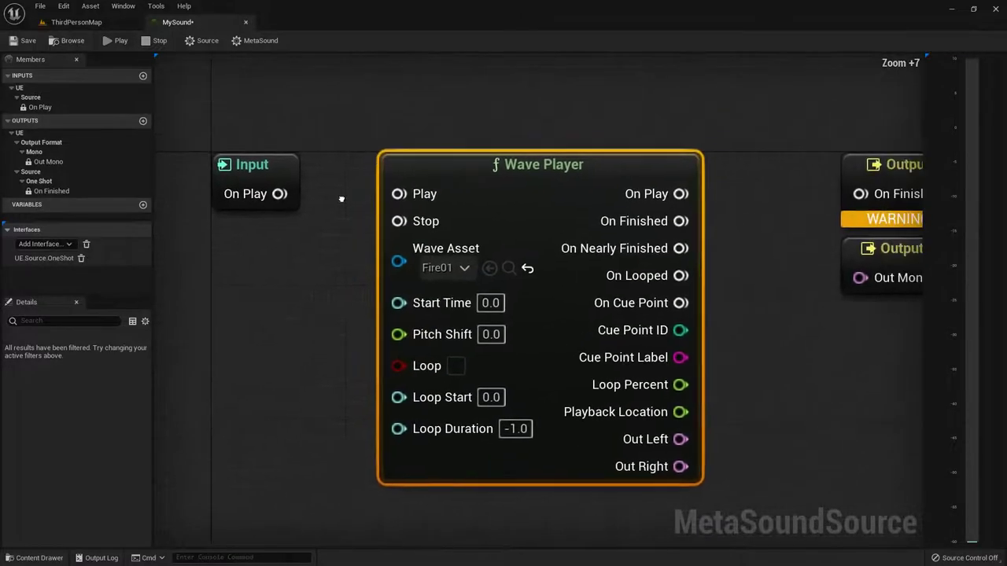
left_click_drag(271, 192, 391, 195)
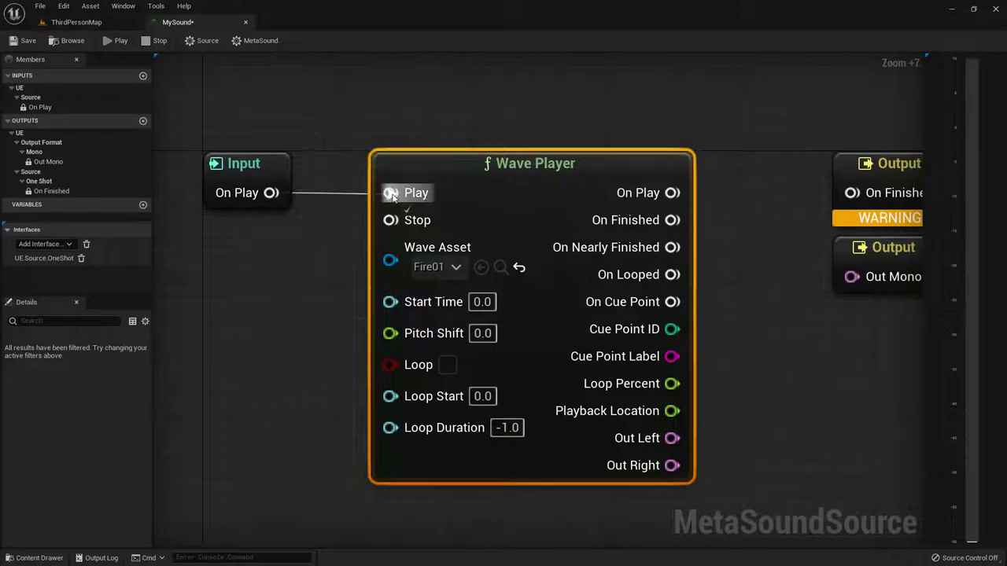
right_click_drag(669, 293, 541, 251)
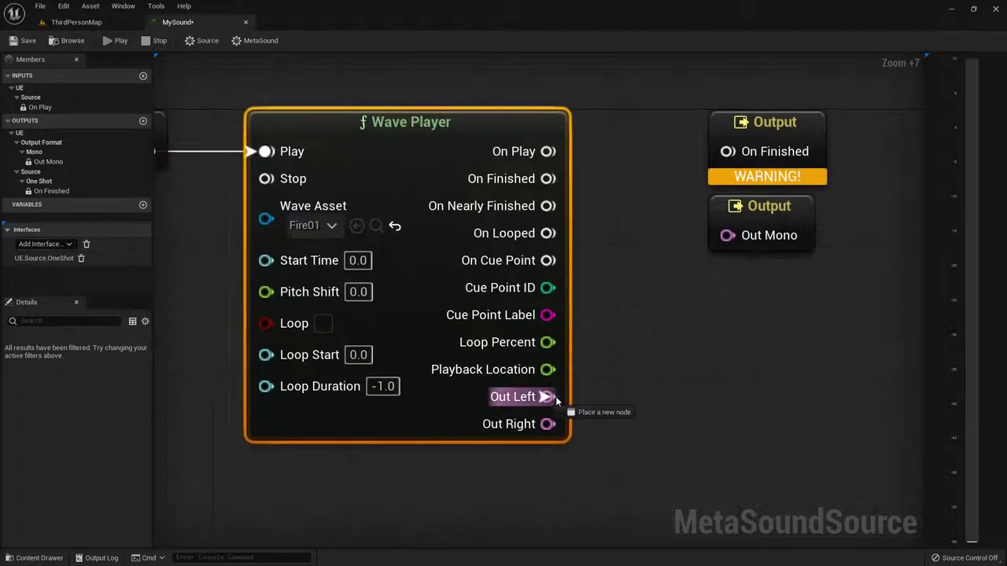
left_click_drag(556, 401, 726, 236)
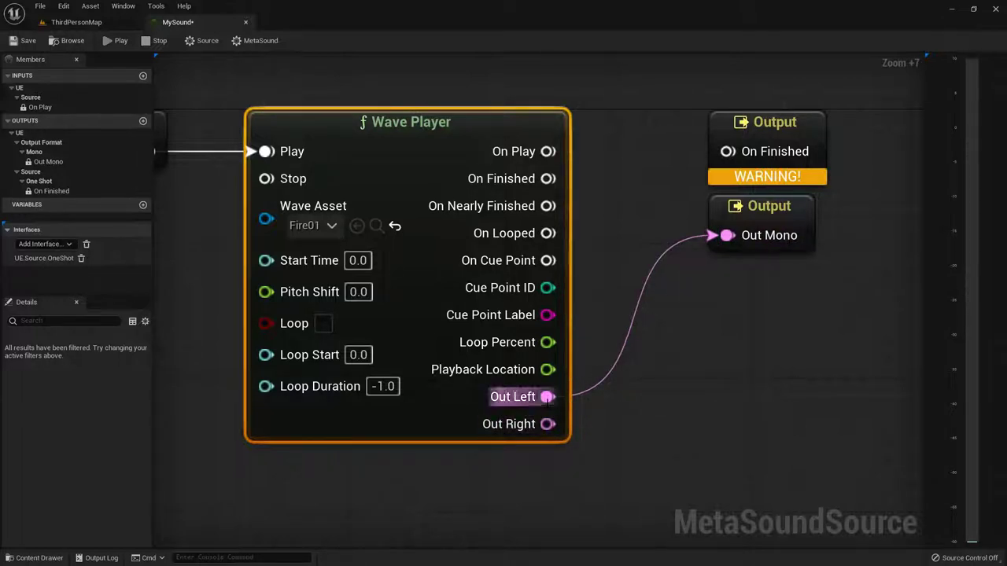
Insert a Mono Mixer (2) taking Out Left and Out Right, with its Out driving Out Mono
left_click_drag(546, 397, 641, 401)
type("mono mi")
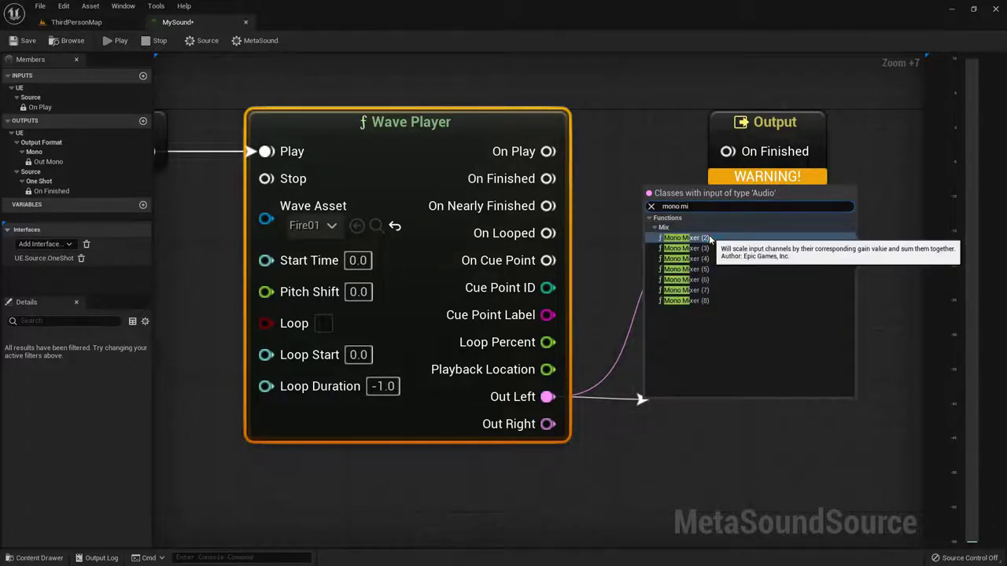
left_click(684, 238)
left_click_drag(546, 424, 661, 500)
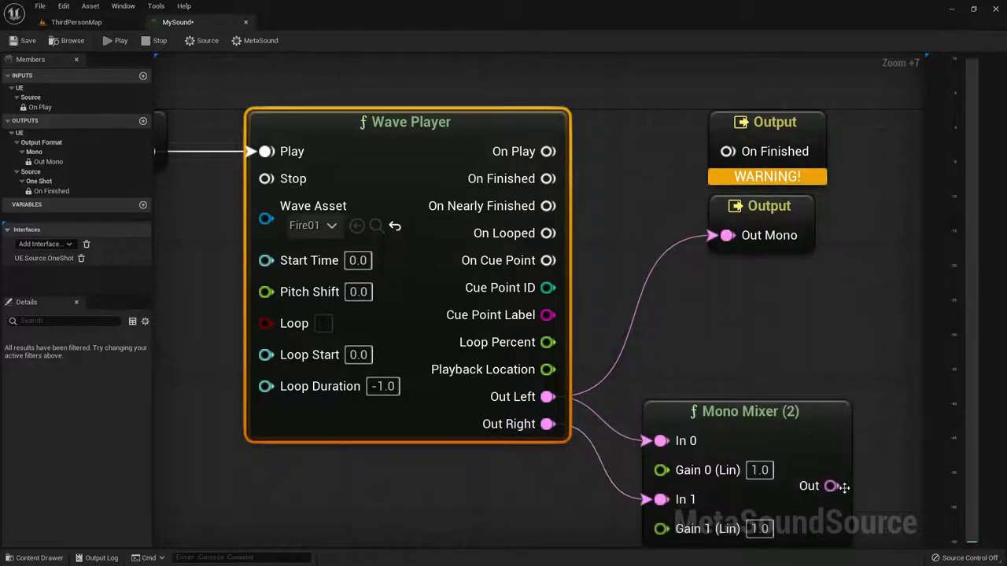
left_click_drag(831, 487, 731, 240)
left_click_drag(754, 412, 741, 340)
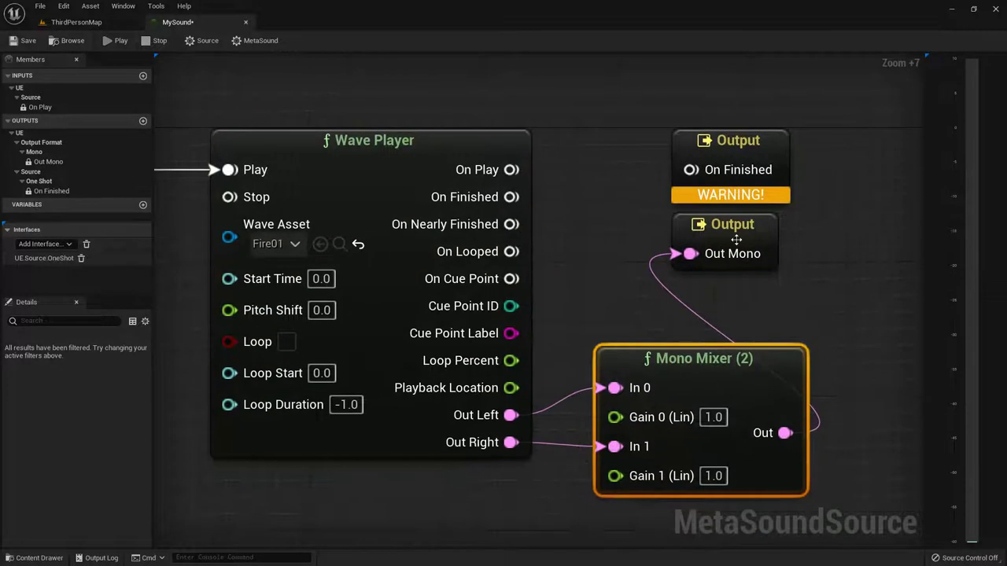
left_click_drag(736, 239, 897, 369)
scroll(706, 298, "down", 2)
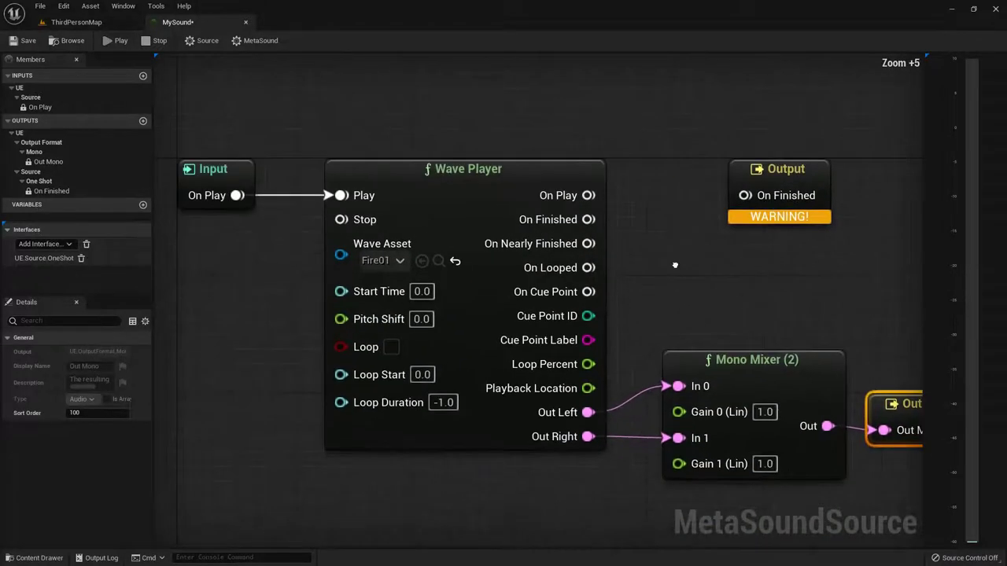
scroll(675, 265, "down", 2)
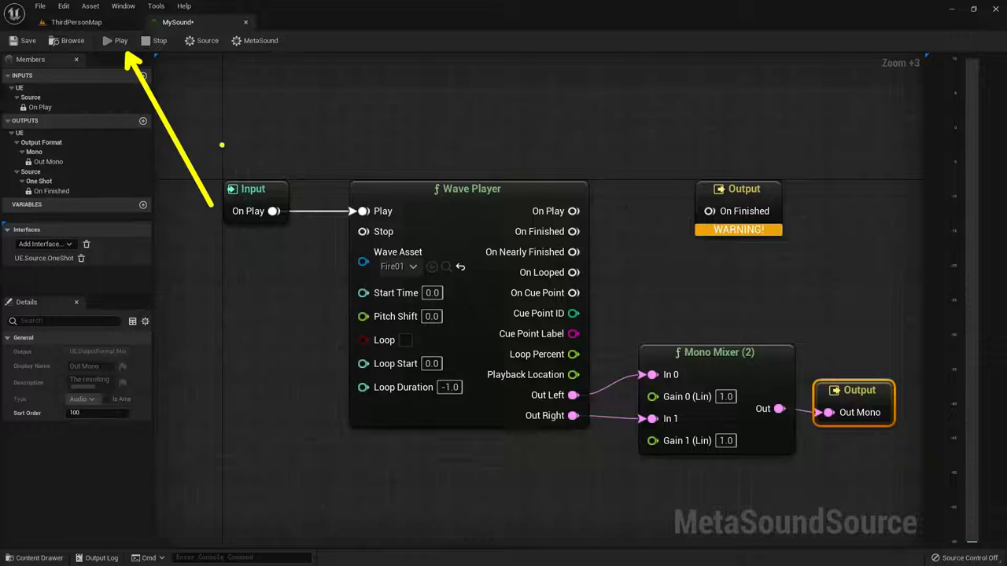
left_click(122, 41)
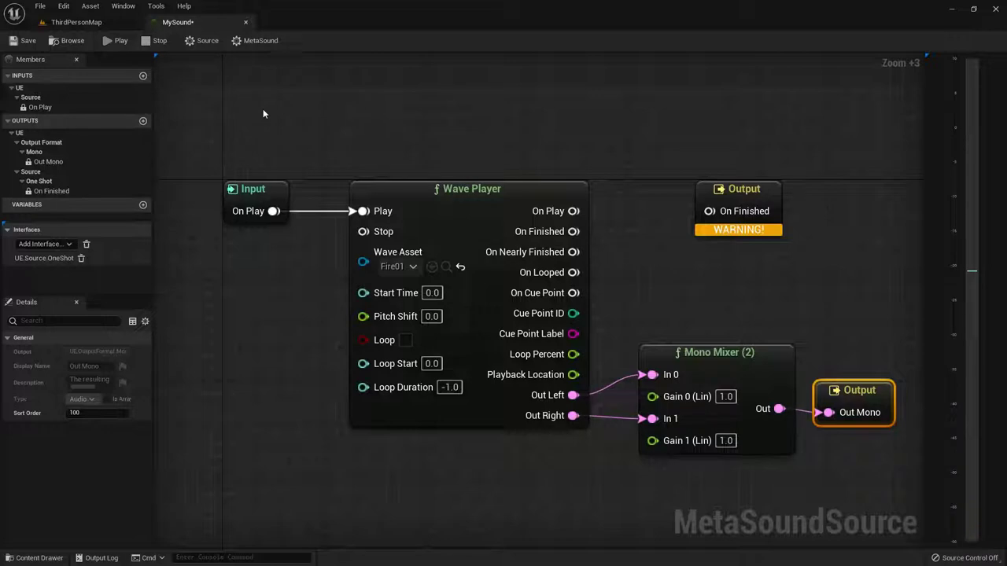
key("ctrl+space")
mouse_move(504, 409)
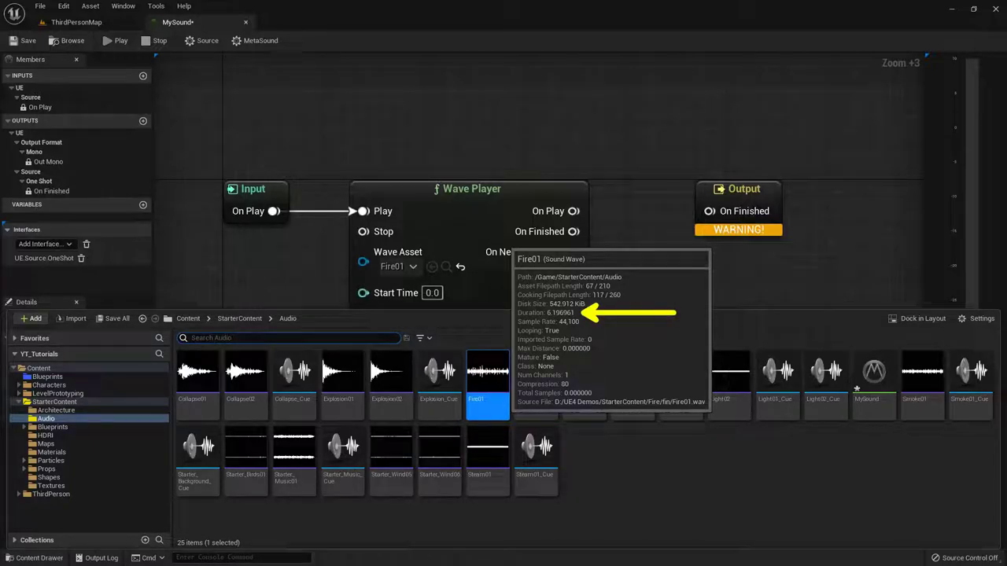
left_click(641, 203)
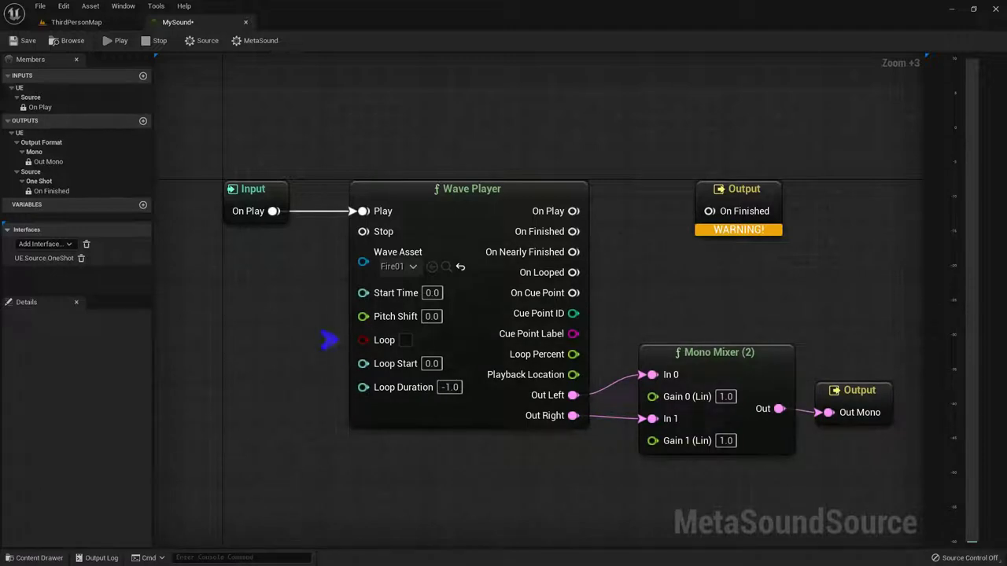
Turn on Loop for the Wave Player, remove the UE.Source.OneShot interface, and save MySound
left_click(406, 340)
left_click(778, 195)
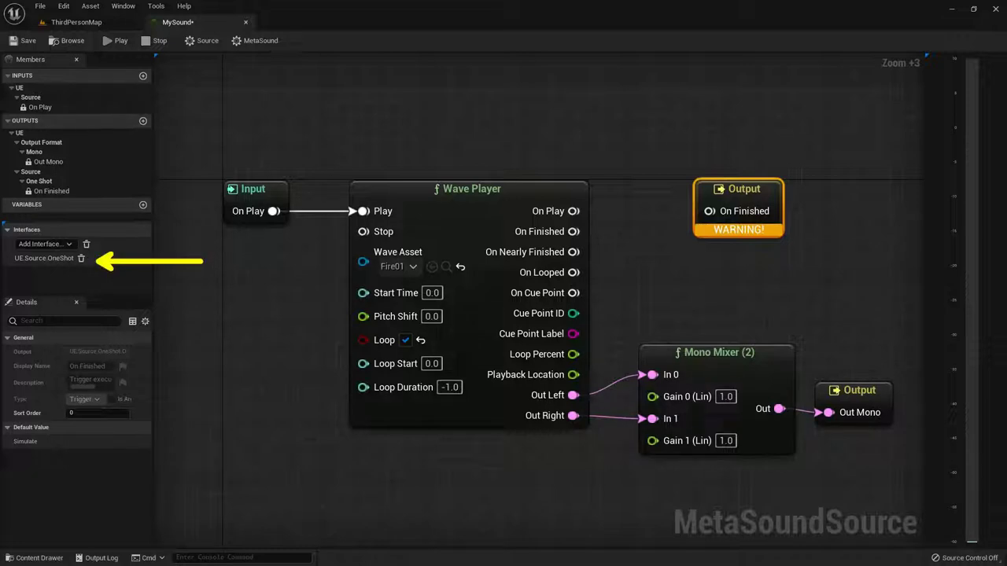
left_click(81, 258)
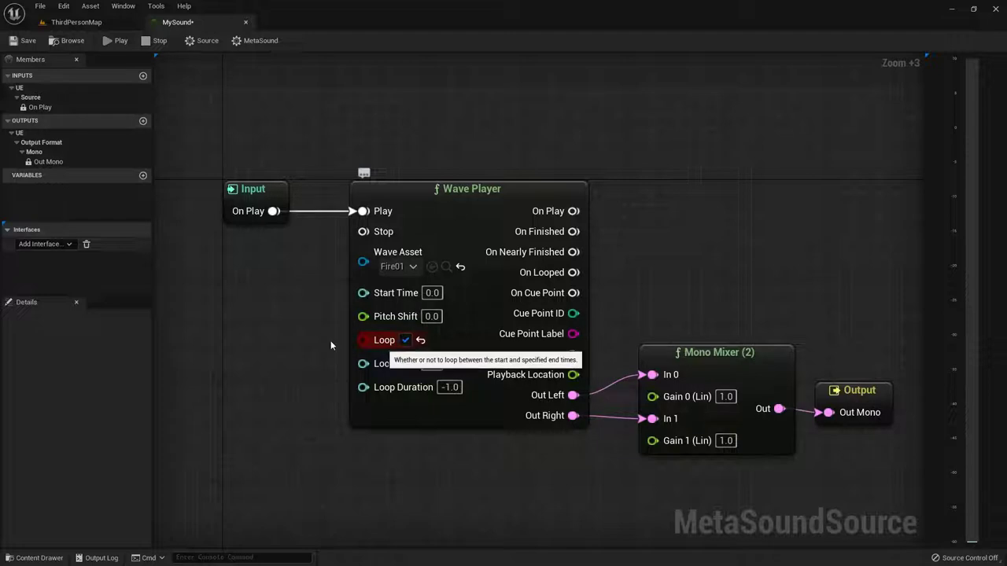
left_click(29, 42)
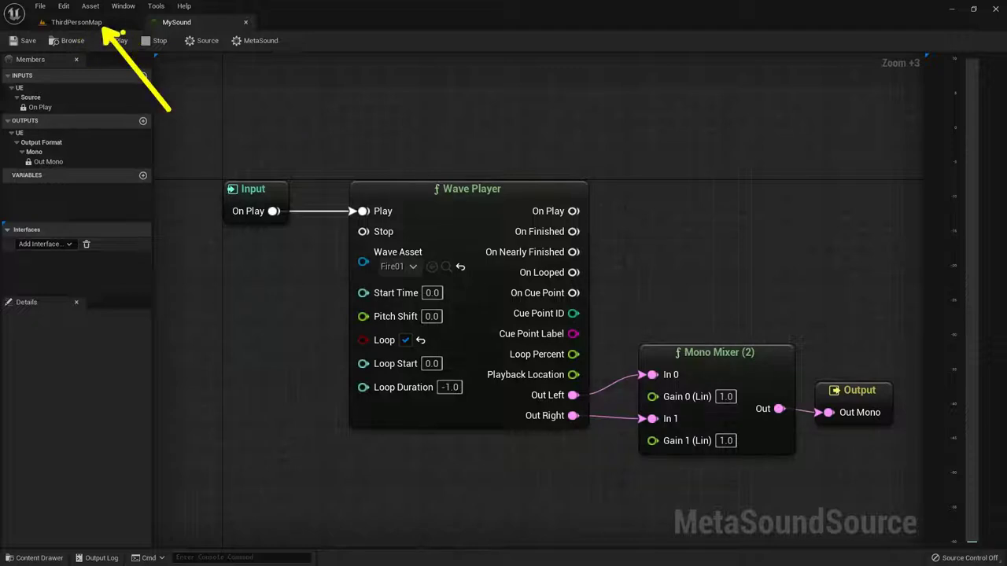
Place the MySound asset onto the cylinder in the ThirdPersonMap level
left_click(117, 27)
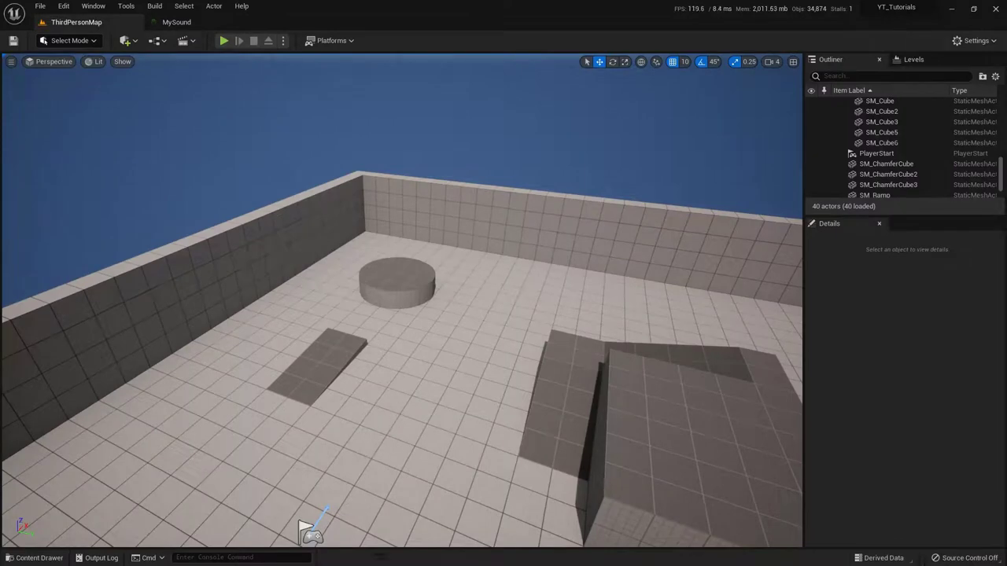
key("ctrl+space")
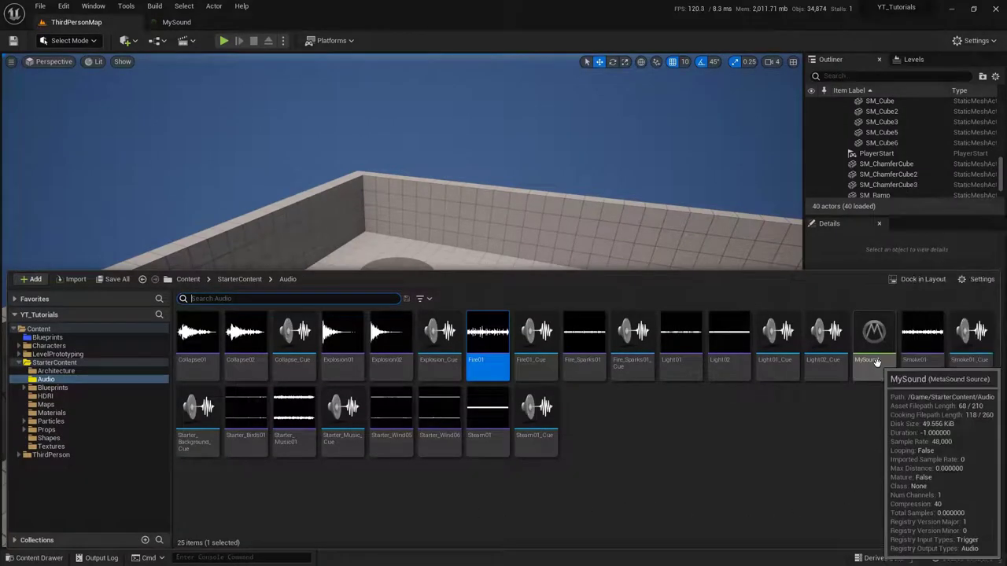
left_click(864, 375)
left_click_drag(864, 375, 397, 273)
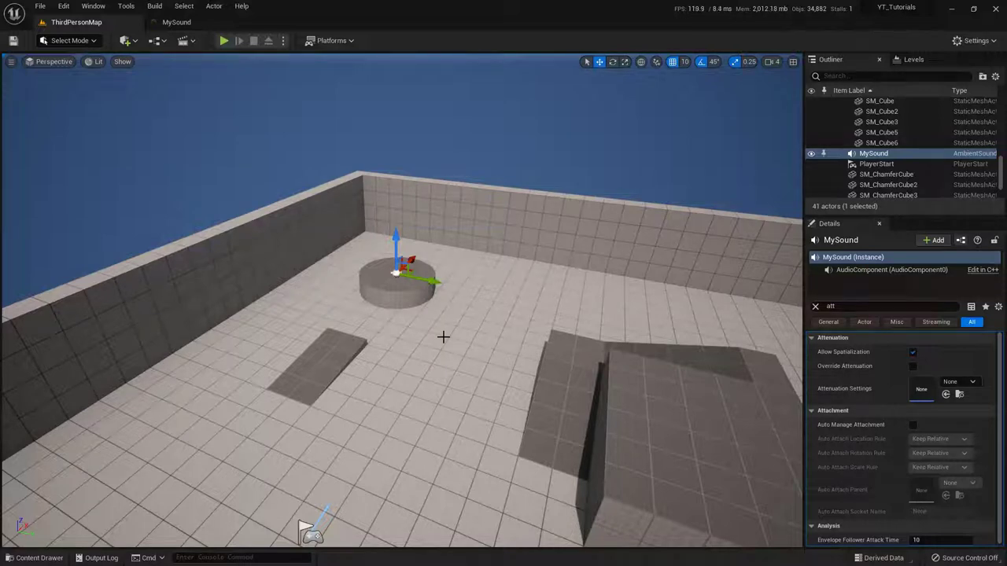
Filter MySound's Details for 'att' and enable Override Attenuation
left_click(816, 307)
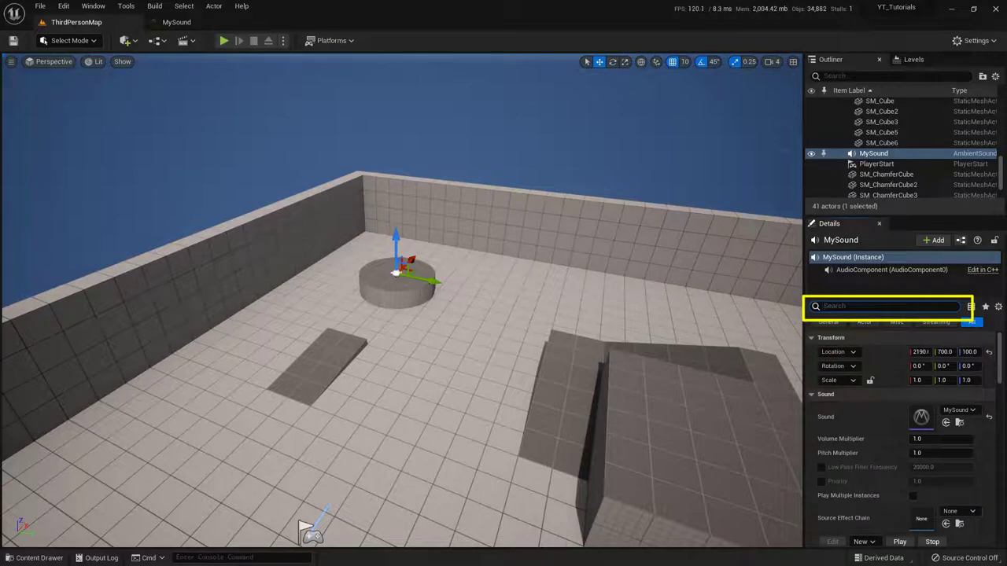
type("att")
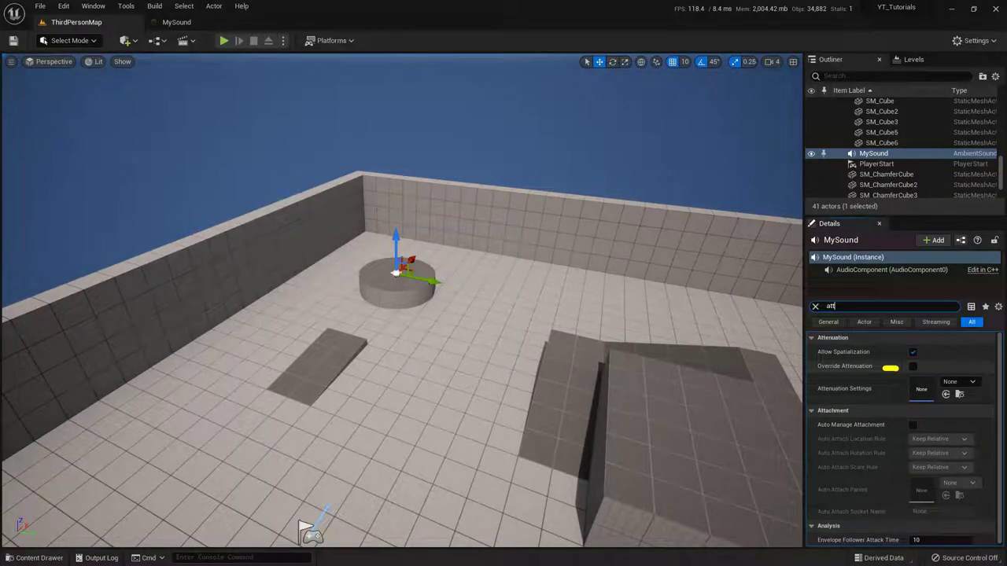
left_click(912, 368)
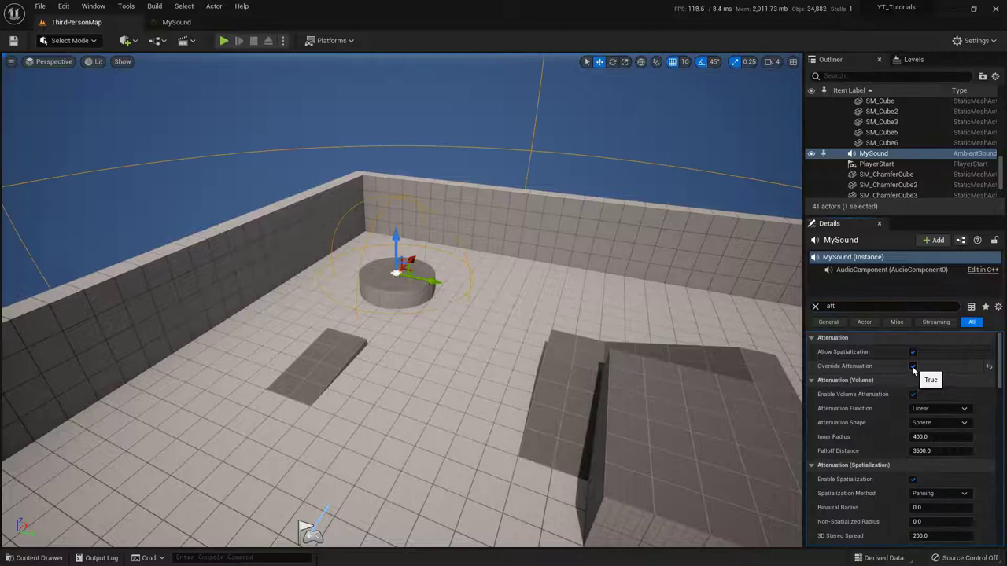
scroll(468, 313, "down", 6)
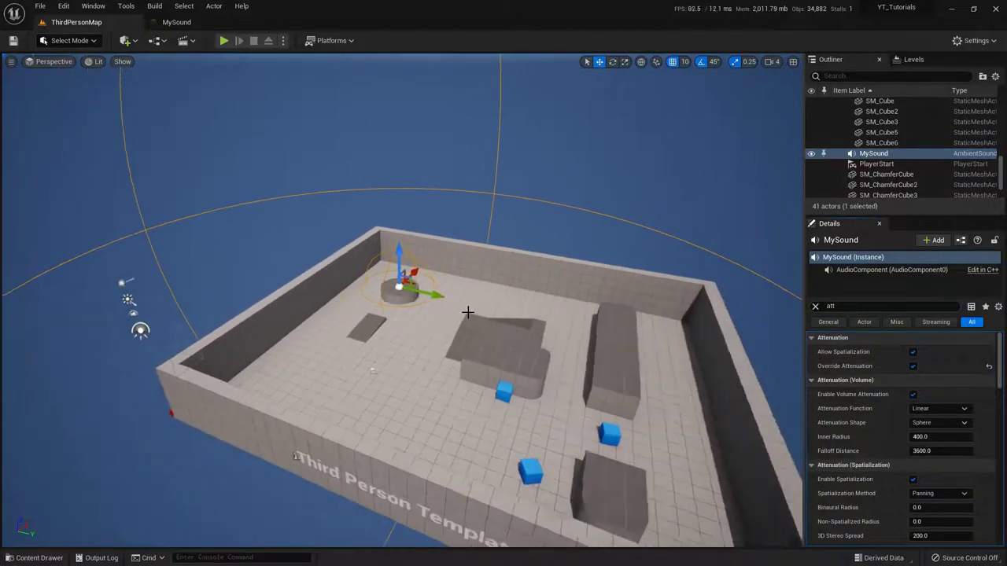
scroll(467, 313, "down", 6)
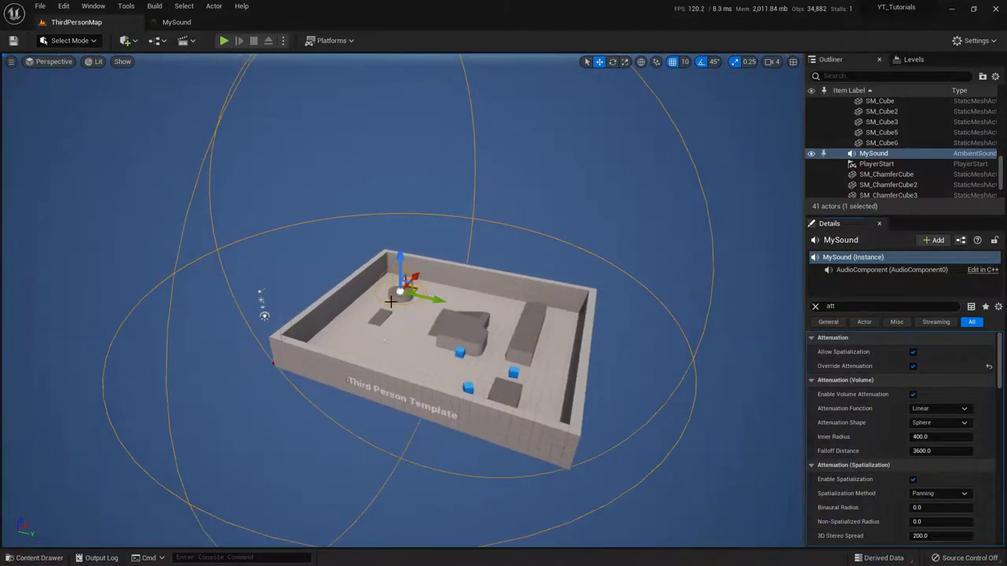
left_click(391, 301)
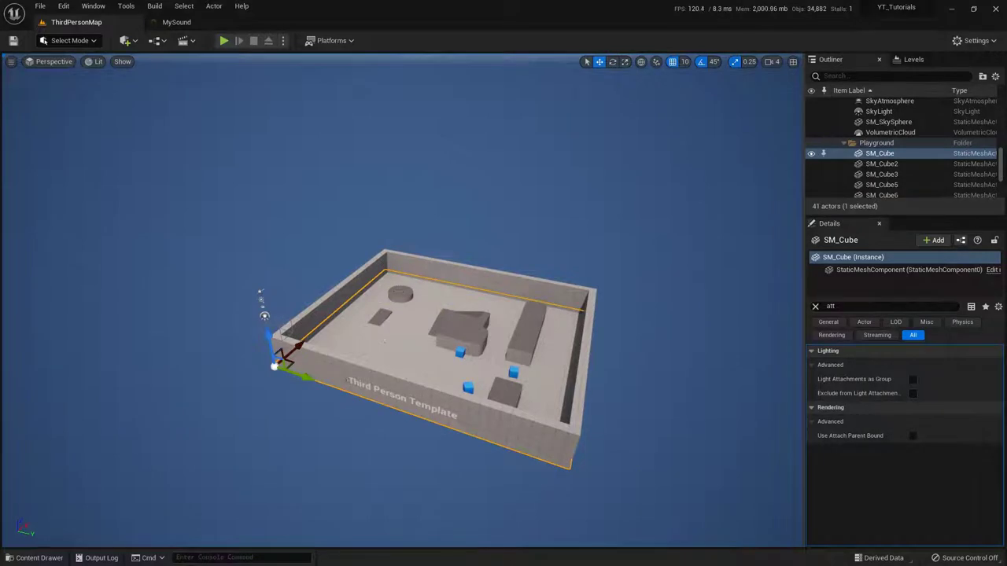
left_click(401, 291)
left_click(396, 287)
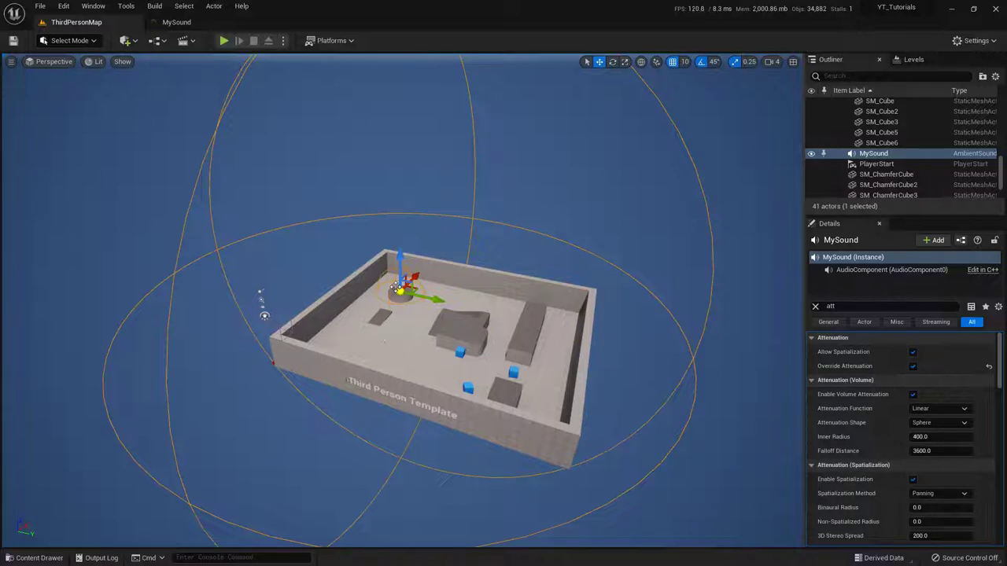
Set the attenuation Inner Radius to 300 and Falloff Distance to 600
left_click(934, 437)
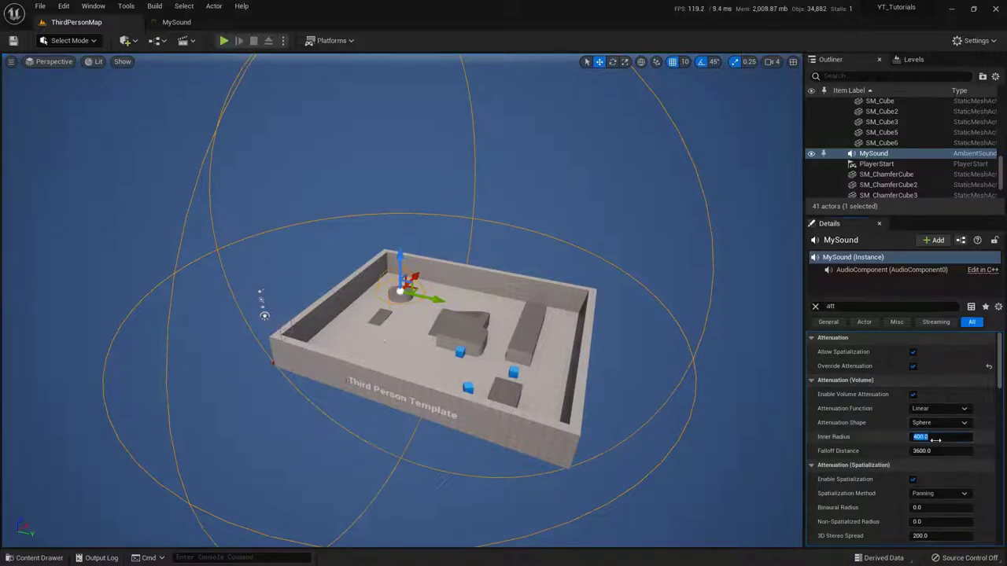
type("300")
key("Return")
left_click(938, 451)
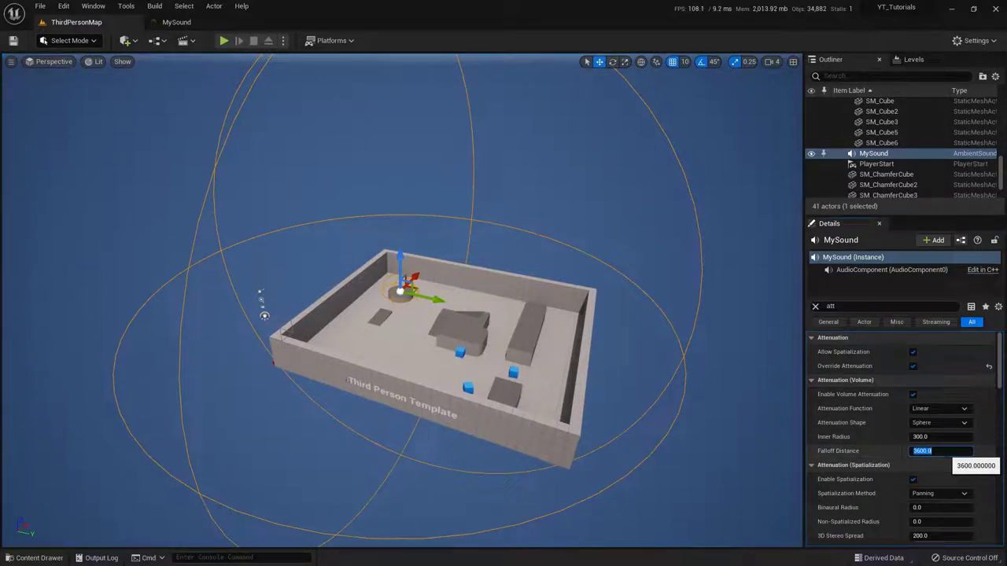
type("600")
key("Return")
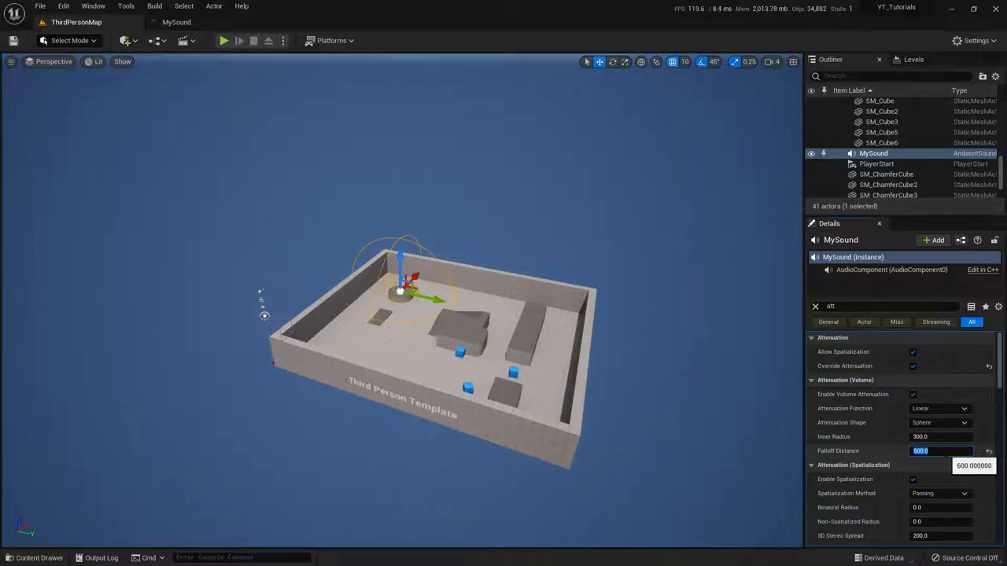
key("f")
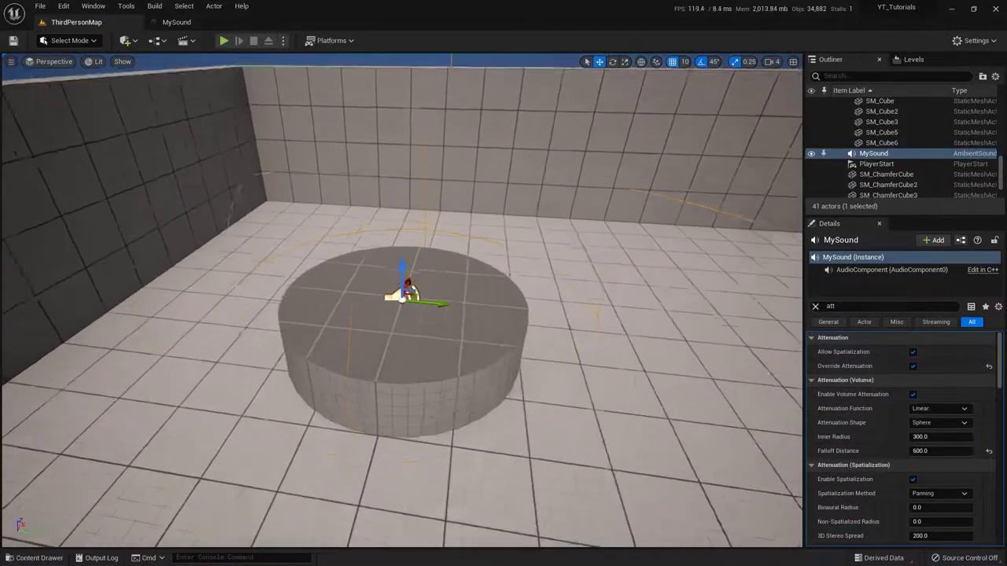
left_click_drag(401, 299, 401, 250, "alt")
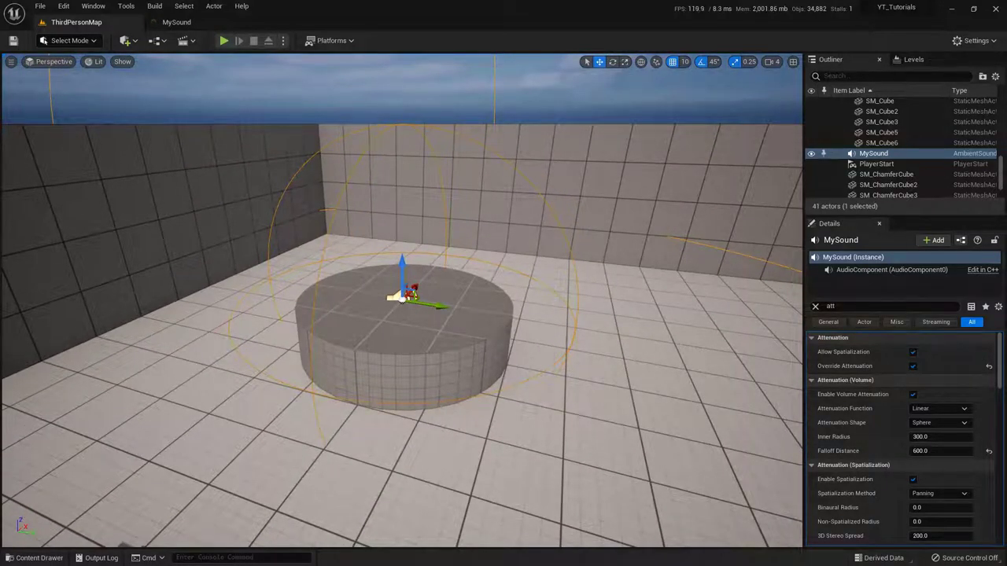
left_click(224, 40)
left_click(308, 197)
key("w")
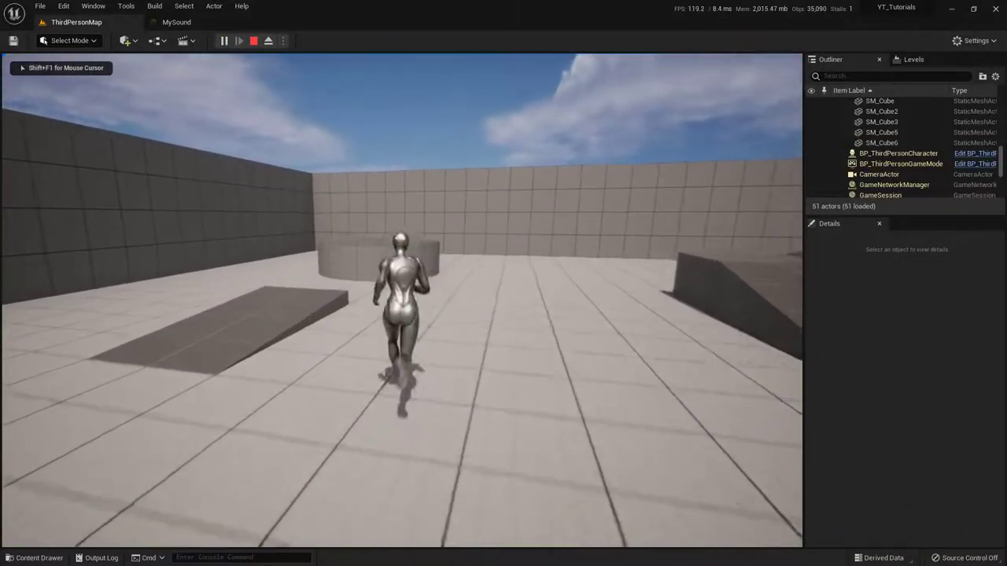
key("space")
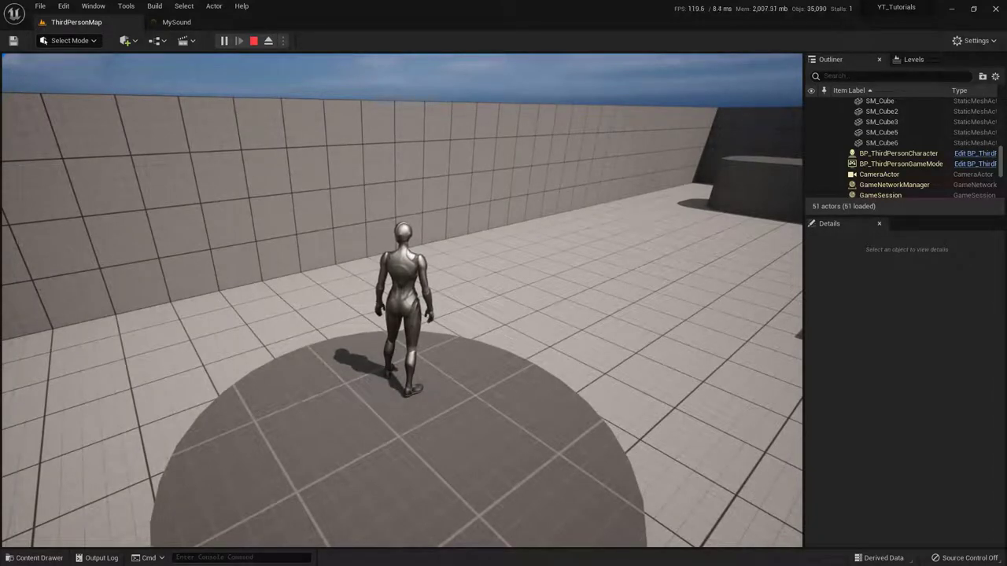
key("Escape")
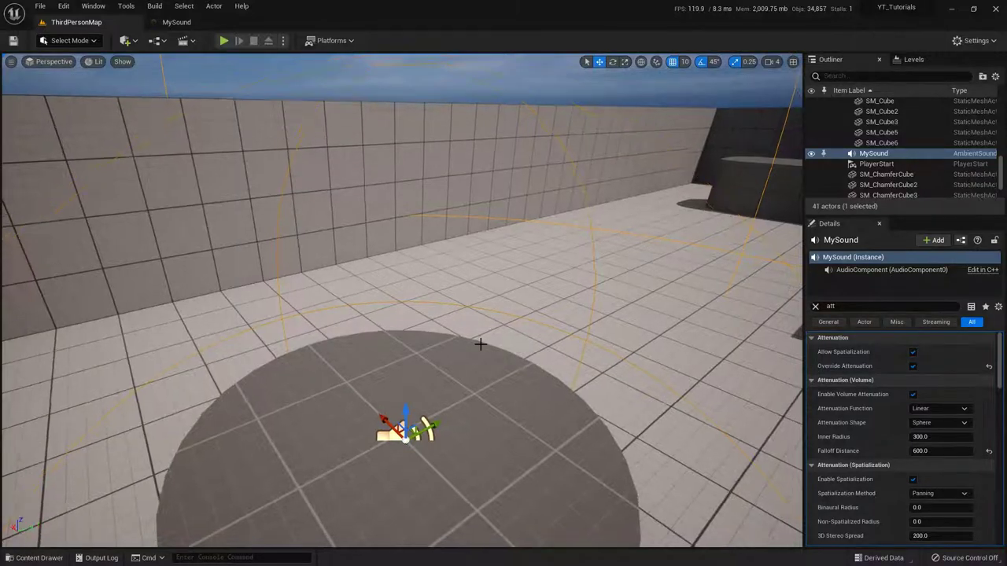
left_click_drag(483, 342, 526, 309, "alt")
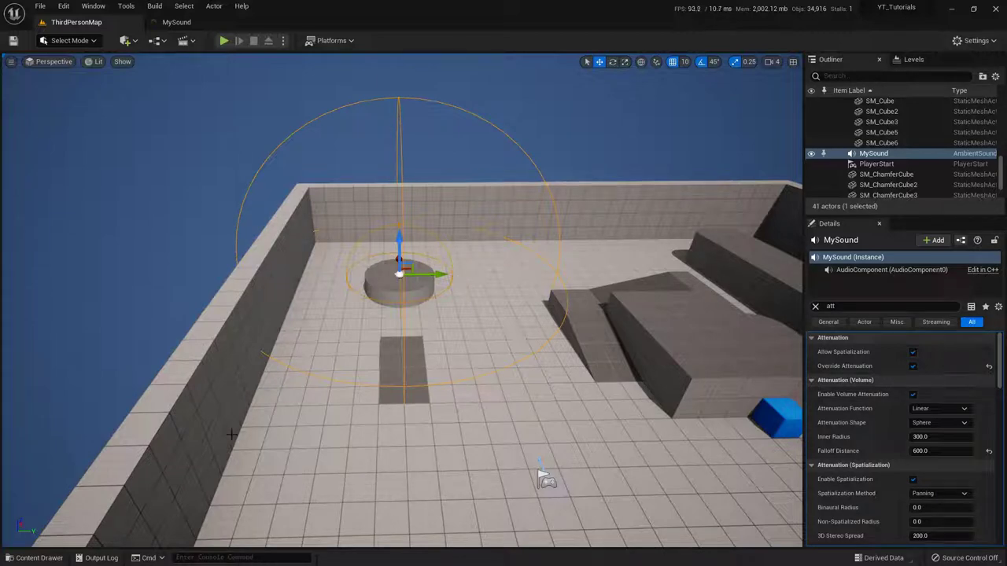
Open the Fire01 sound wave editor and collapse all property categories
left_click(35, 558)
mouse_move(494, 364)
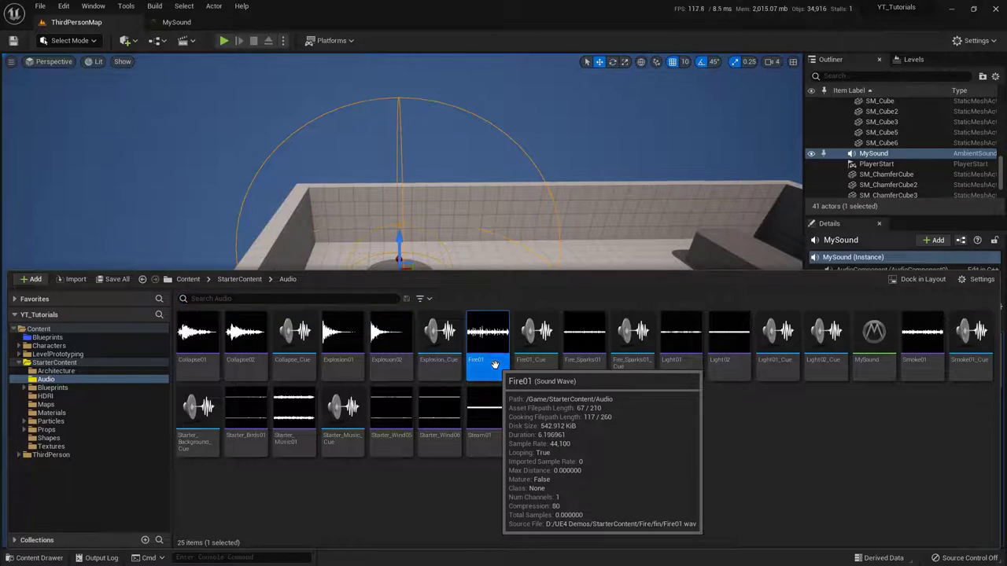
double_click(494, 364)
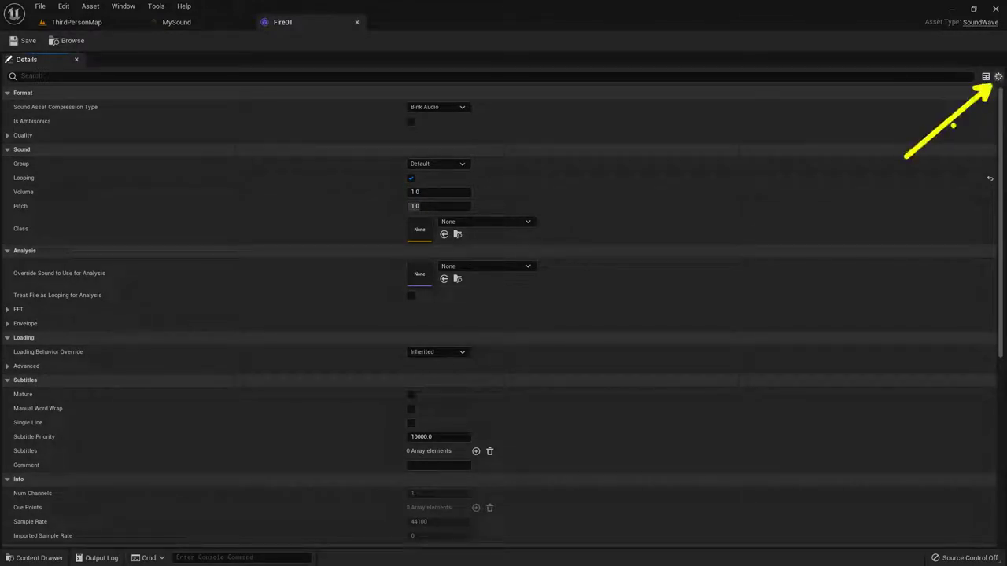
left_click(998, 76)
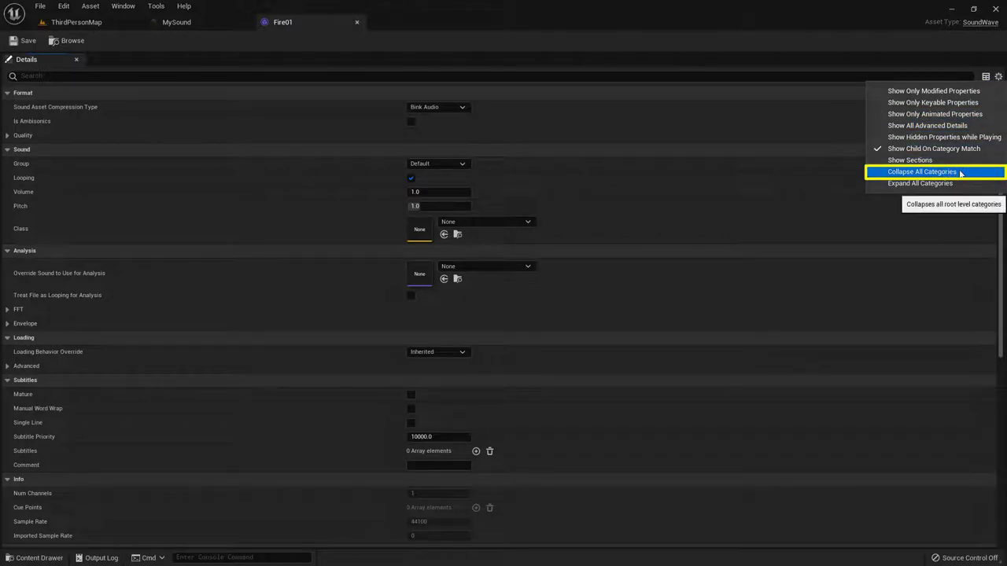
left_click(959, 173)
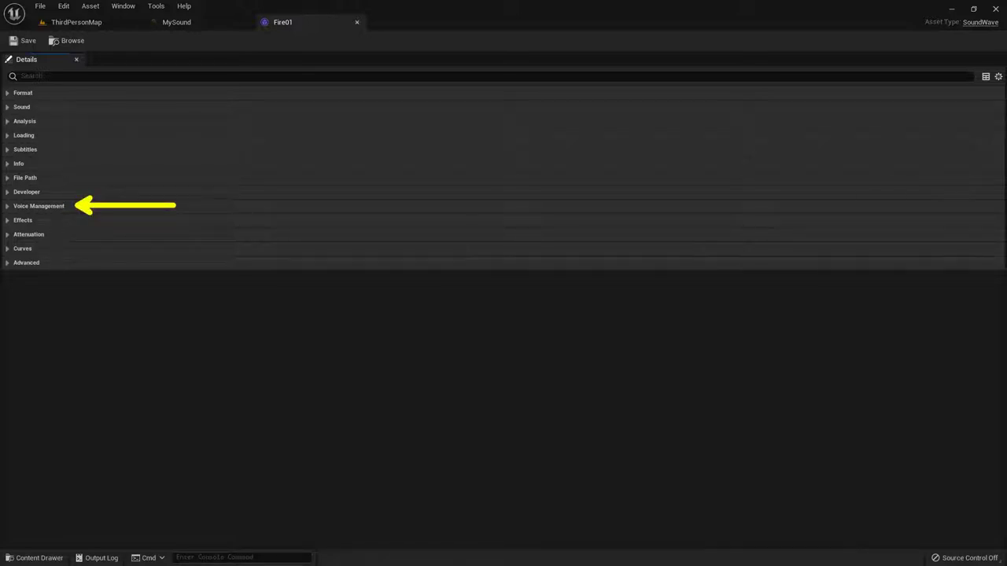
Set Fire01's Voice Management Virtualization Mode to Play when Silent
left_click(7, 206)
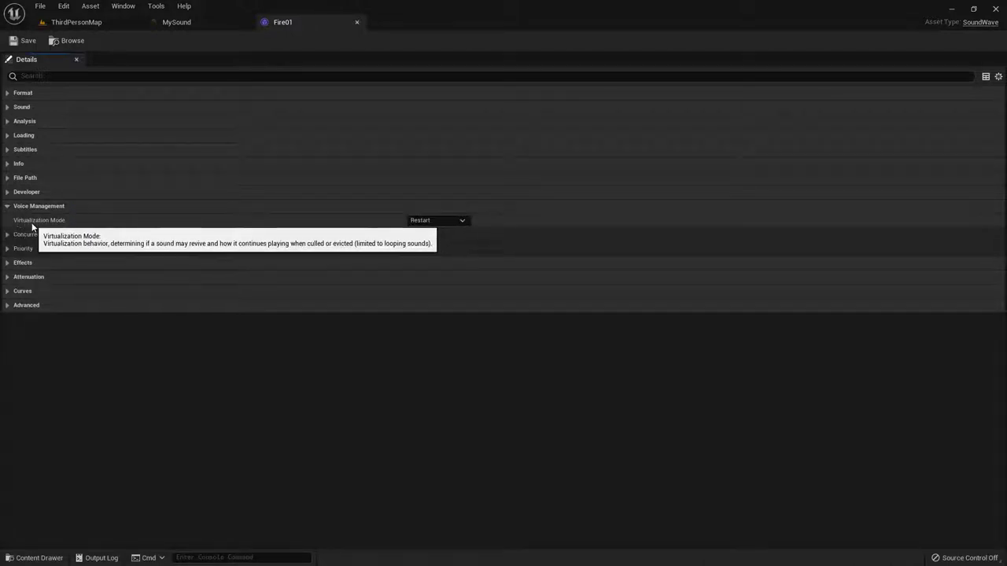
left_click(459, 224)
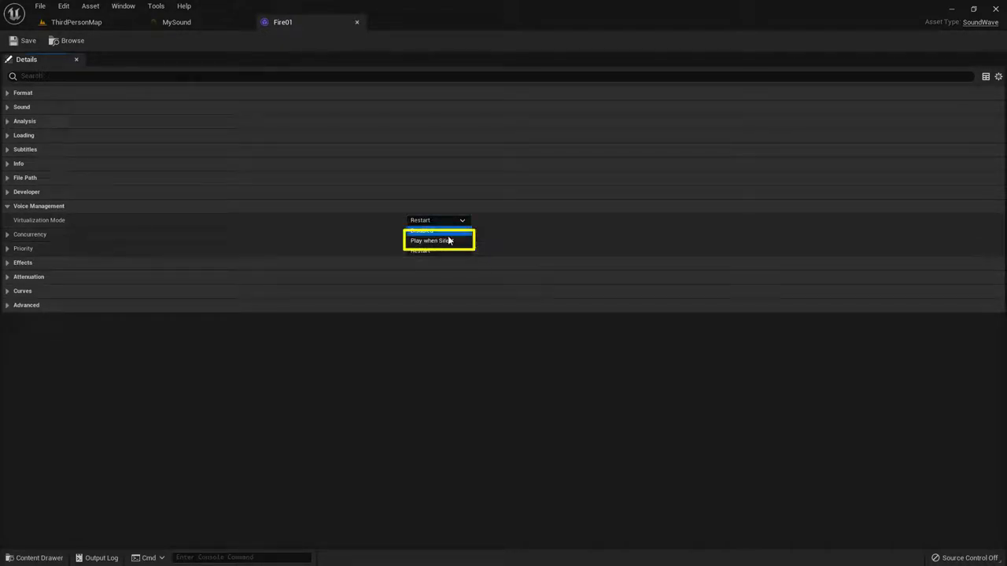
mouse_move(445, 243)
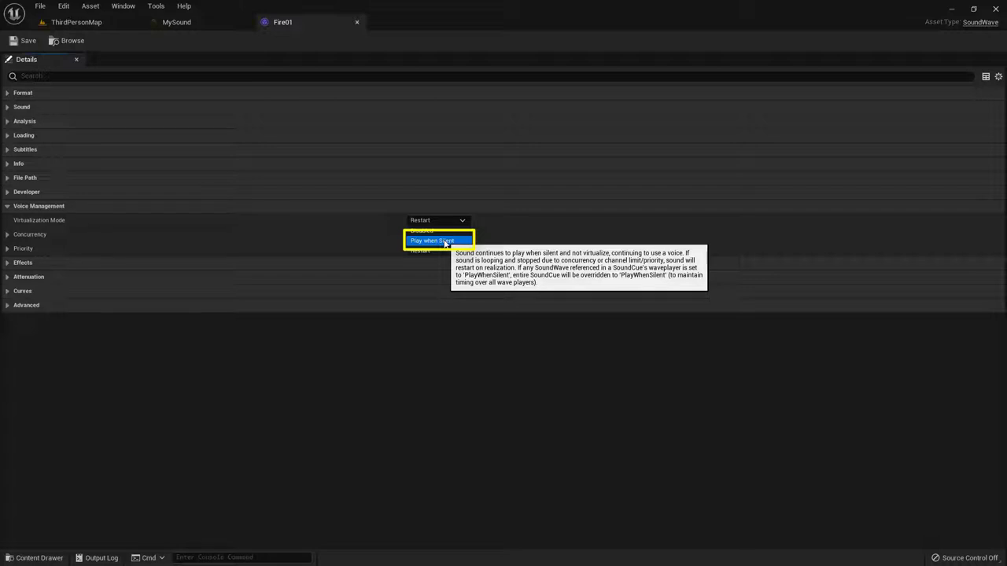
left_click(443, 241)
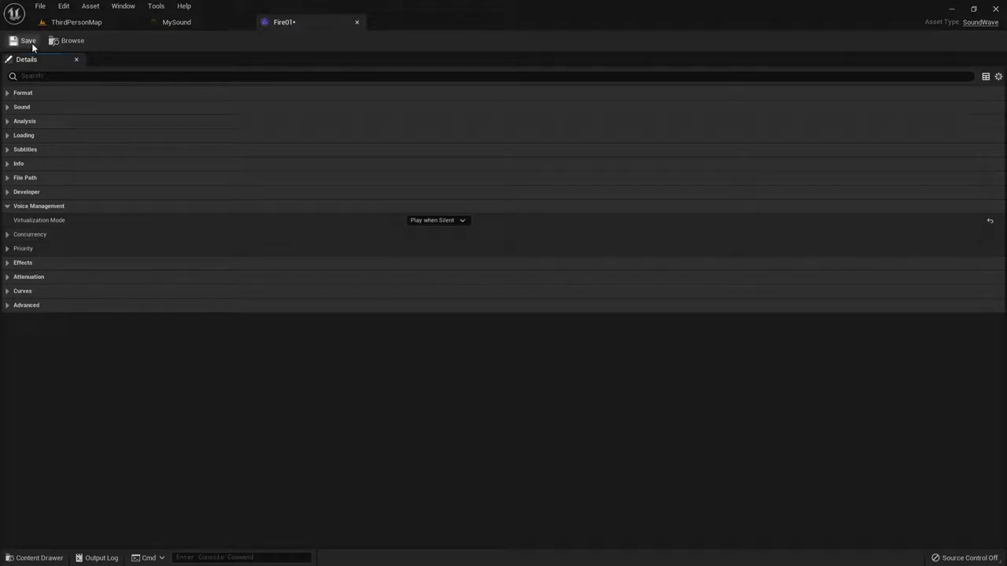
Save Fire01, then play ThirdPersonMap from the chosen floor spot
left_click(18, 41)
left_click(86, 22)
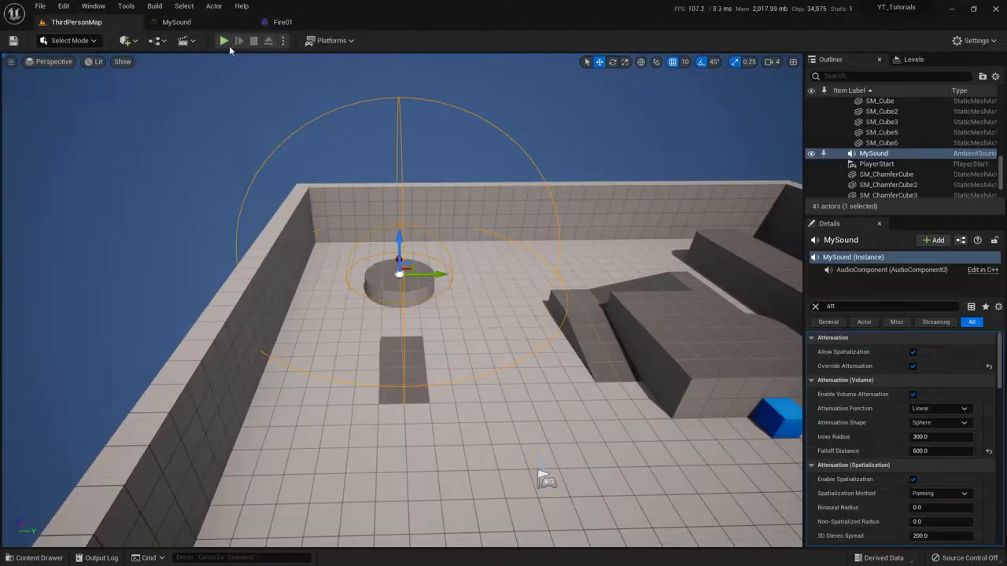
right_click(499, 406)
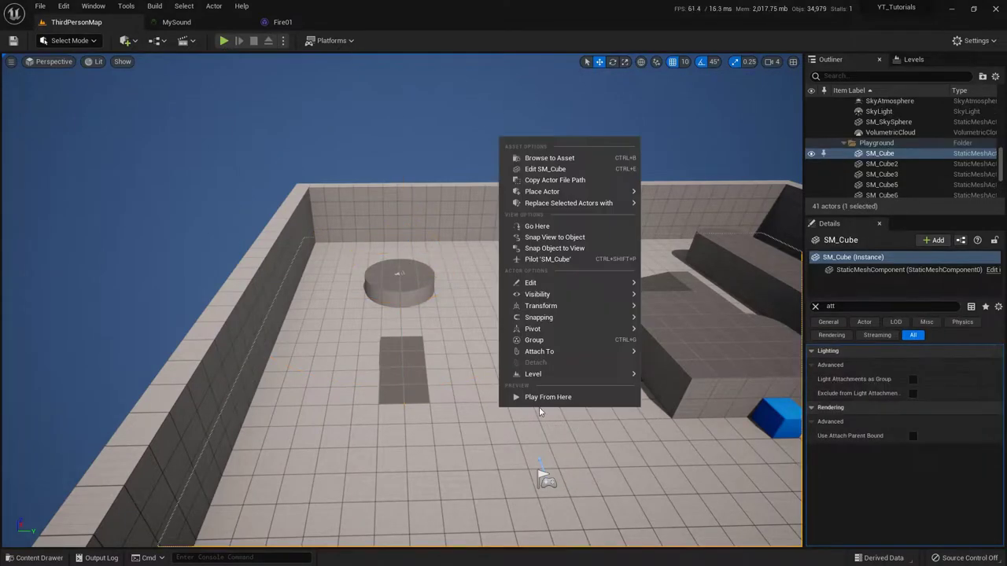
left_click(580, 398)
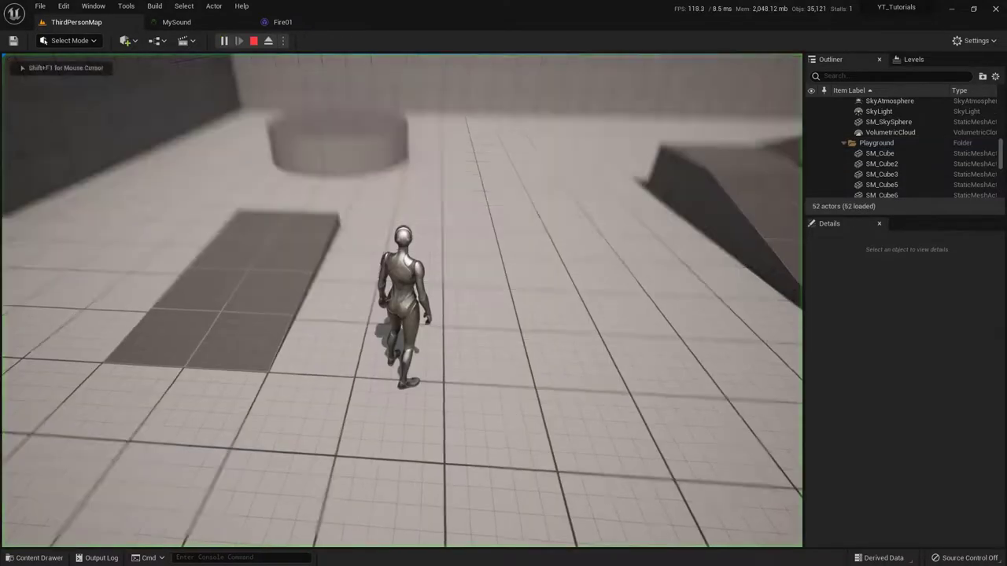
Run and jump onto the round platform, run back off, then end the play test
key("w")
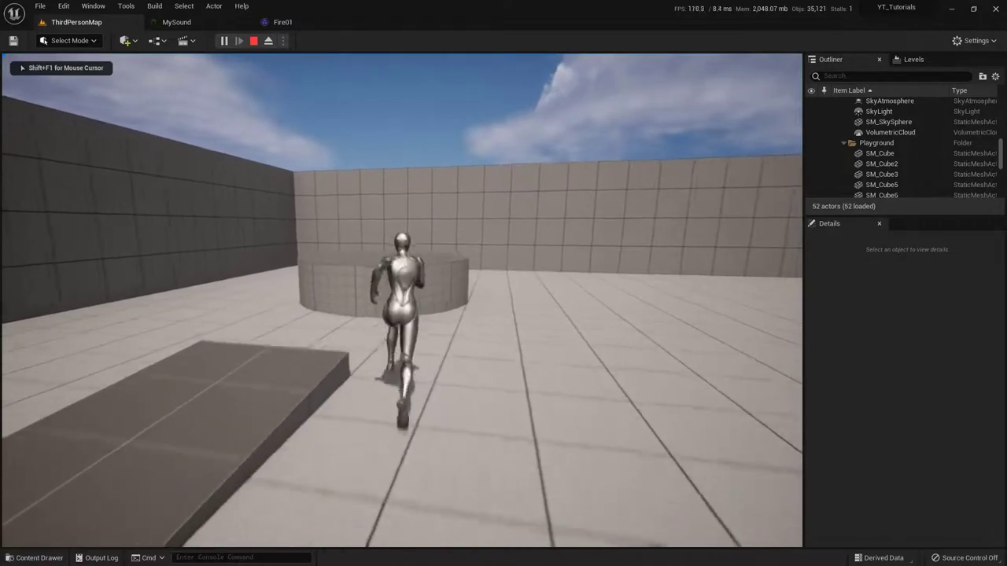
key("space")
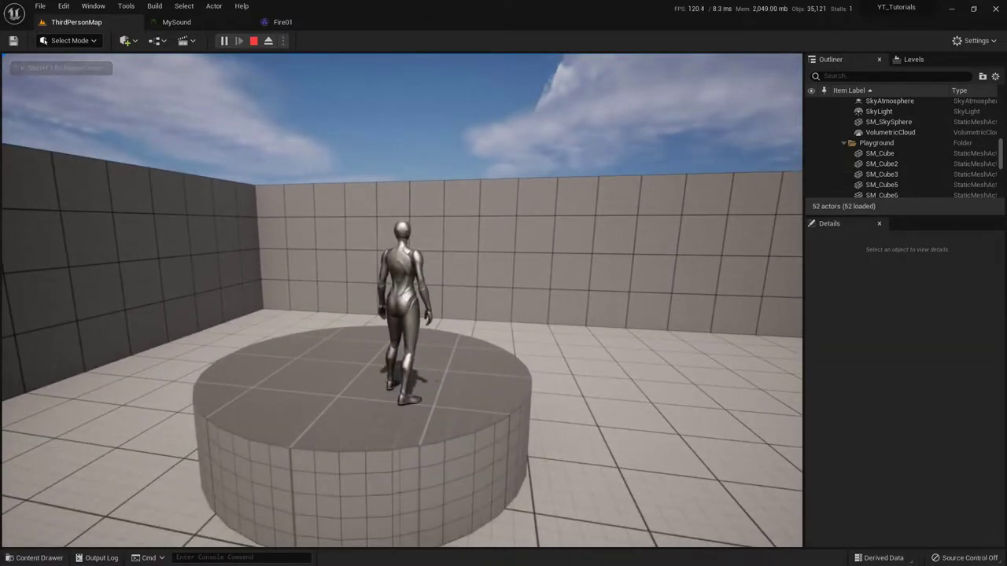
key("s")
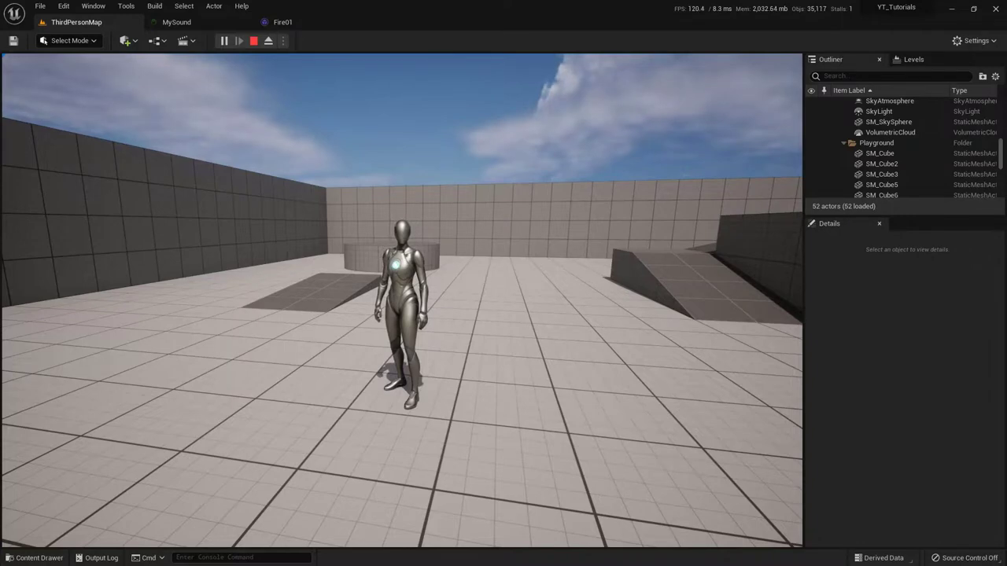
key("Escape")
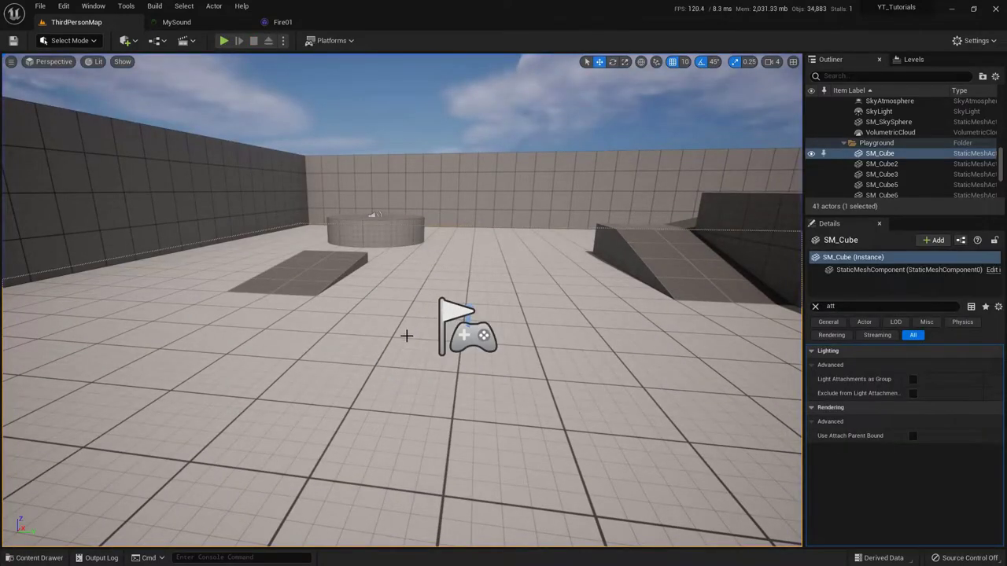
left_click(372, 215)
left_click_drag(398, 268, 397, 307)
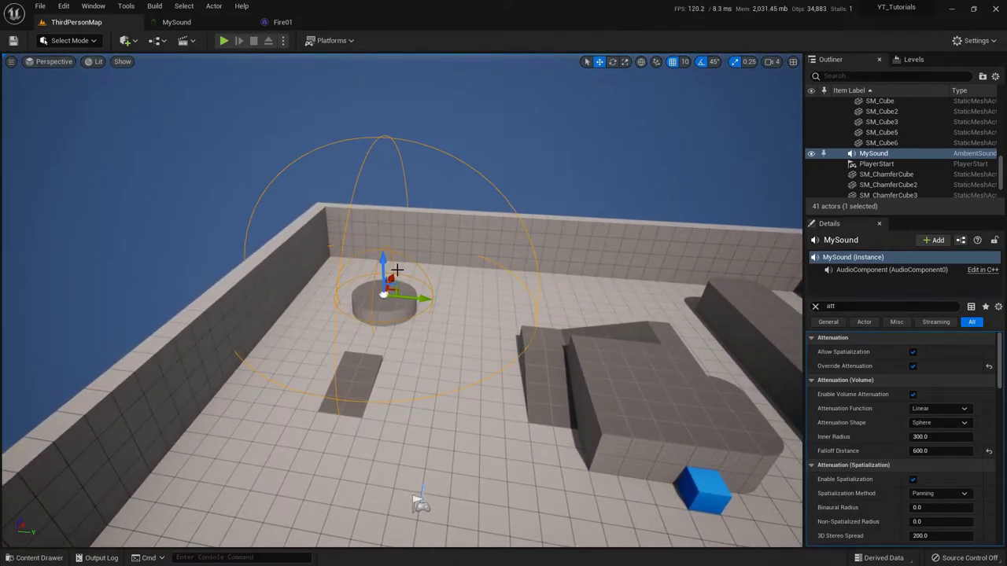